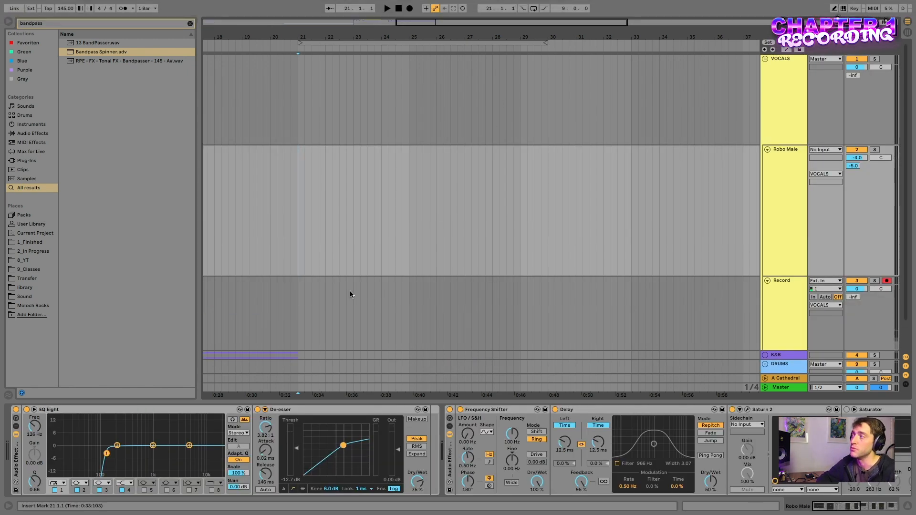
- Record a vocal take on the armed Record track starting at bar 21
scroll(350, 293, down, 2)
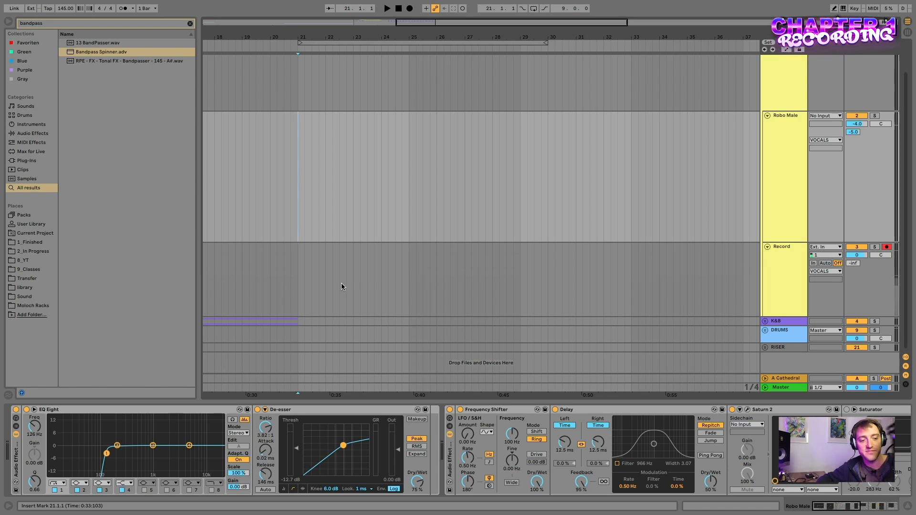
click(311, 279)
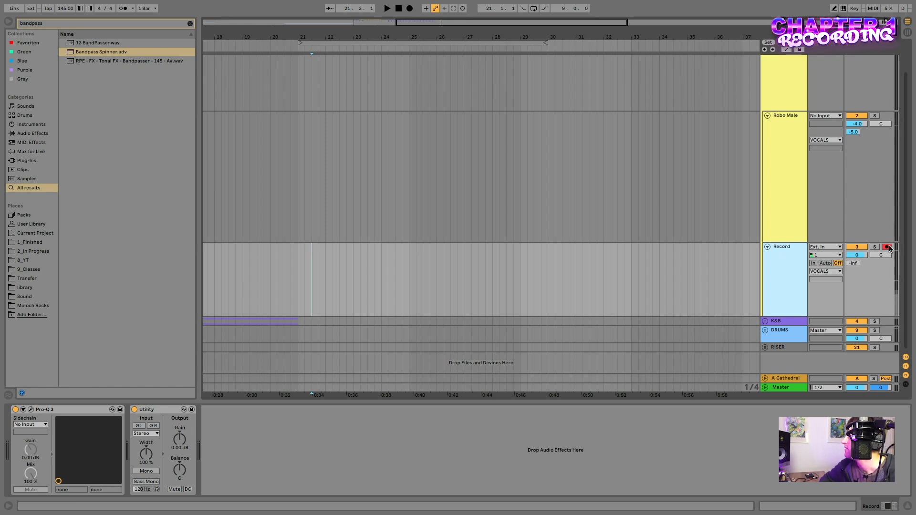
key(F9)
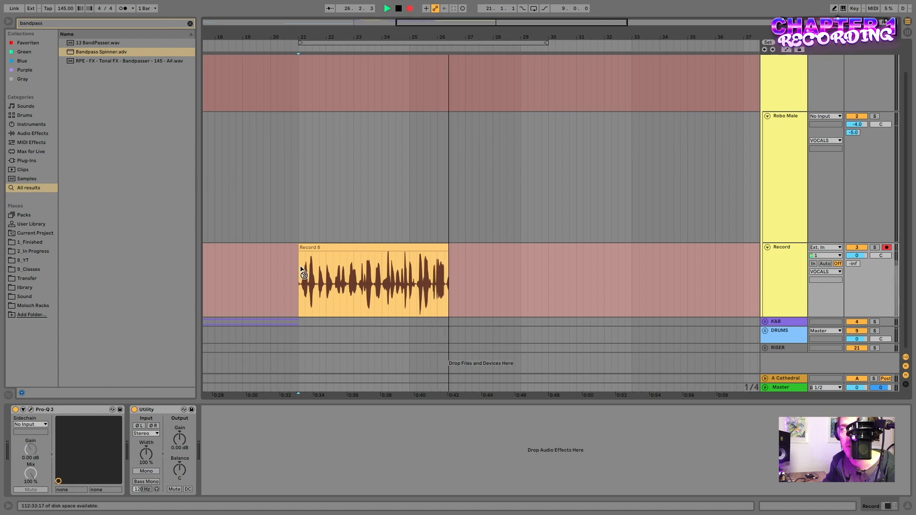
key(space)
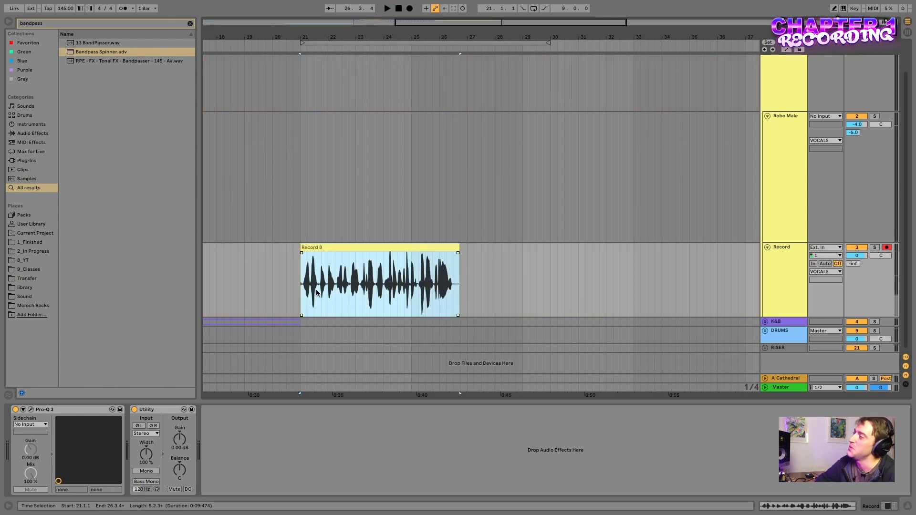
- Play back the newly recorded vocal clip on the Record track
key(space)
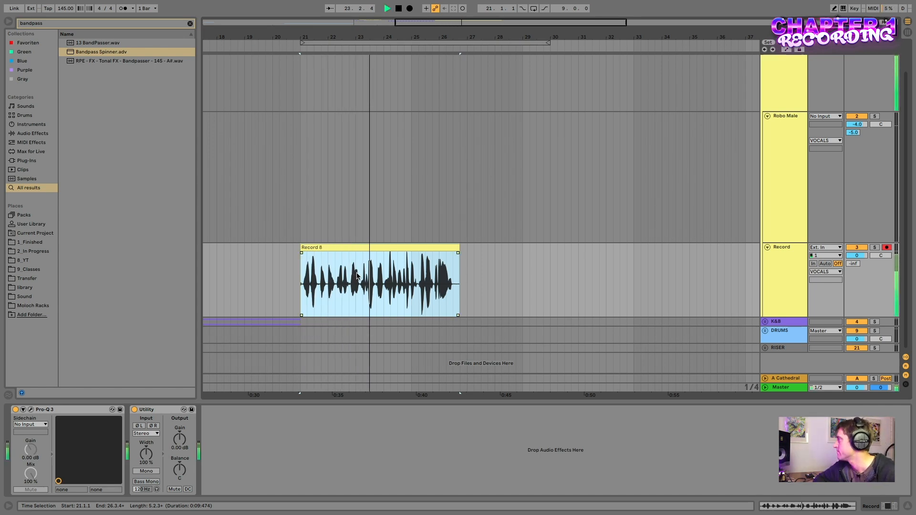
scroll(376, 273, right, 1)
scroll(376, 273, left, 3)
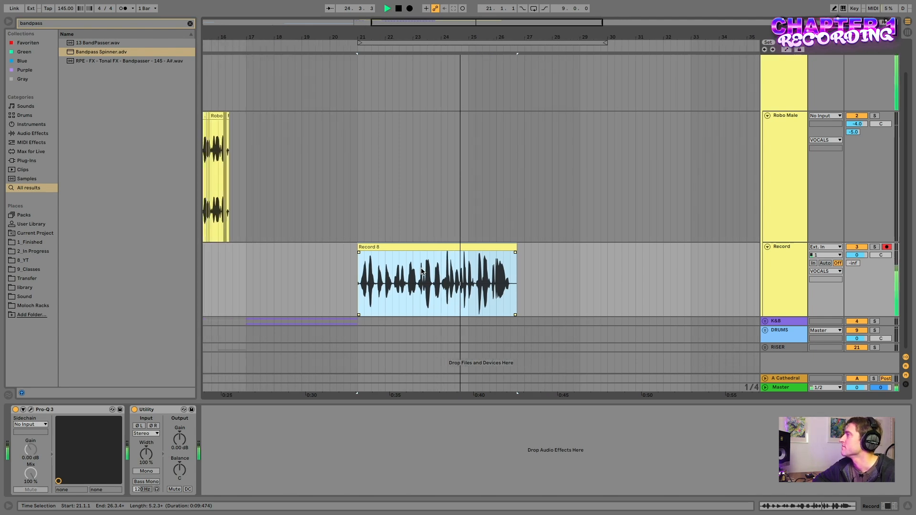
scroll(423, 272, right, 2)
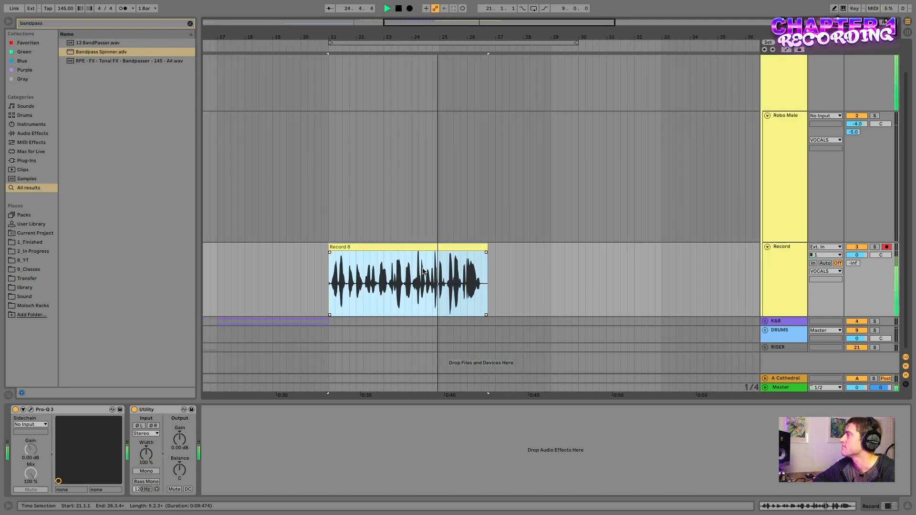
key(space)
- Move the recorded vocal clip to the Robo Male track at bar 21 and listen to it through that track's effects
click(396, 249)
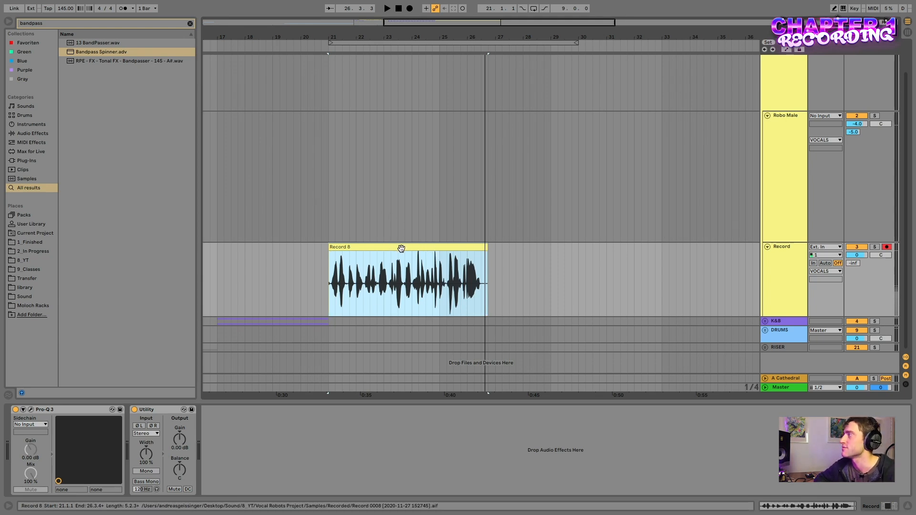
drag(402, 248, 407, 186)
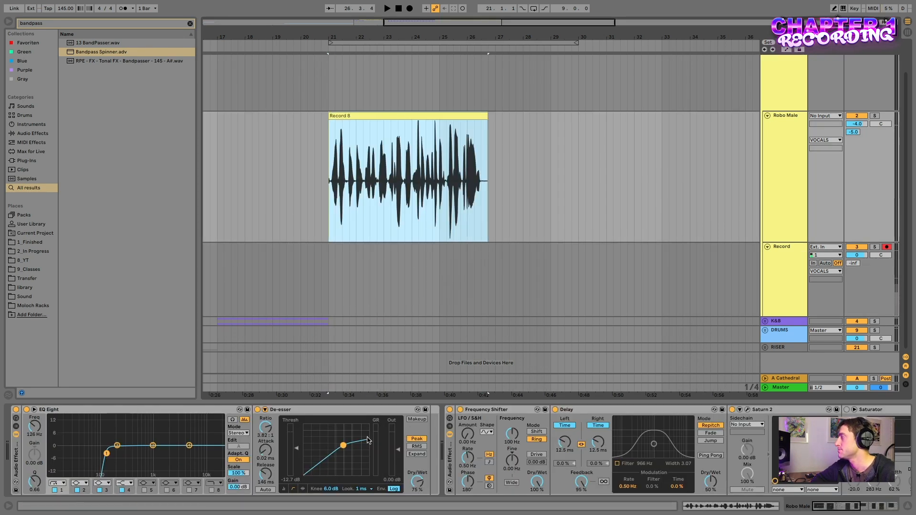
scroll(424, 187, left, 2)
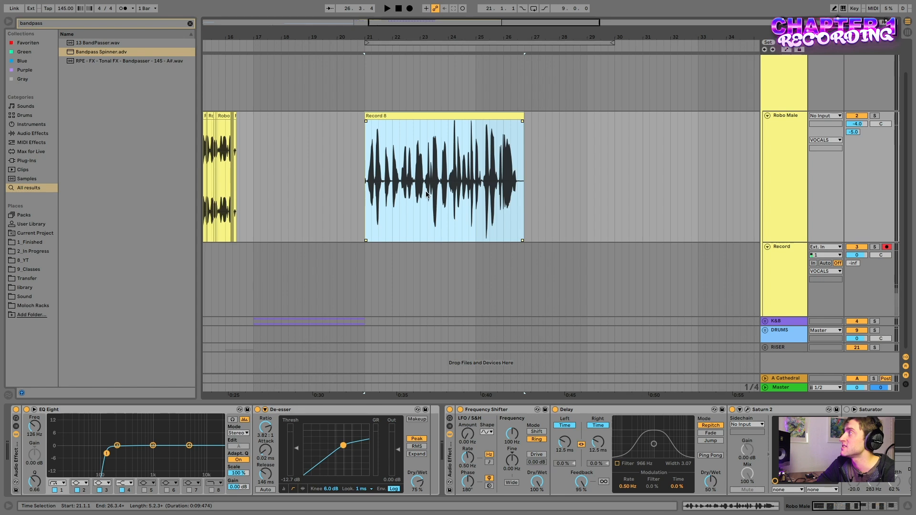
key(space)
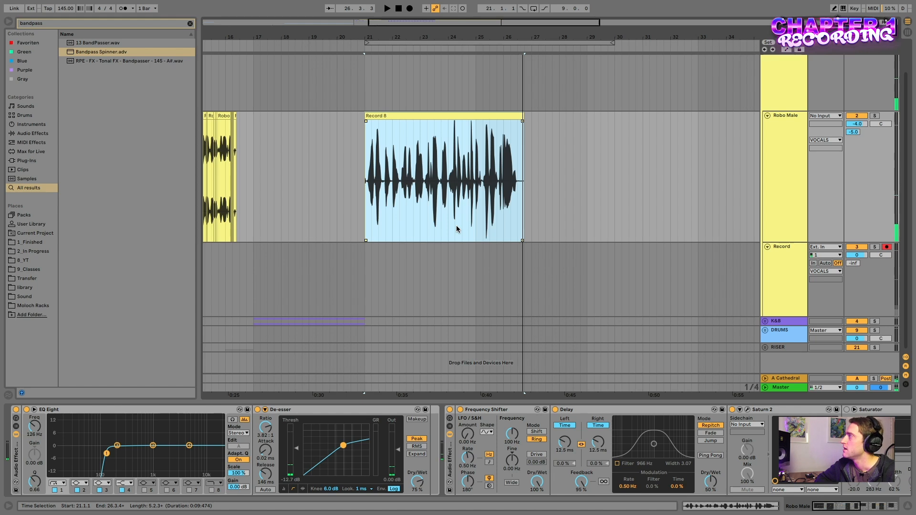
- Zoom in on the vocal clip, look through the Robo Male effect chain and bypass its effect racks
click(438, 117)
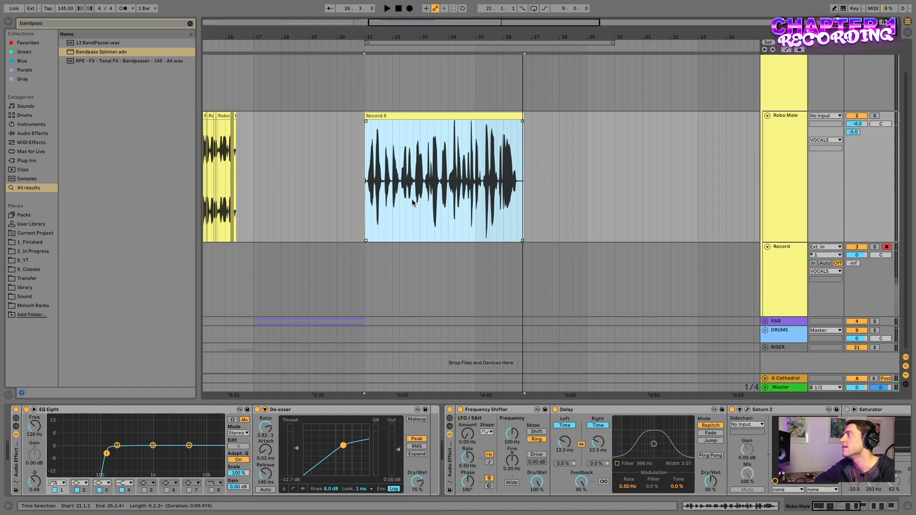
key(z)
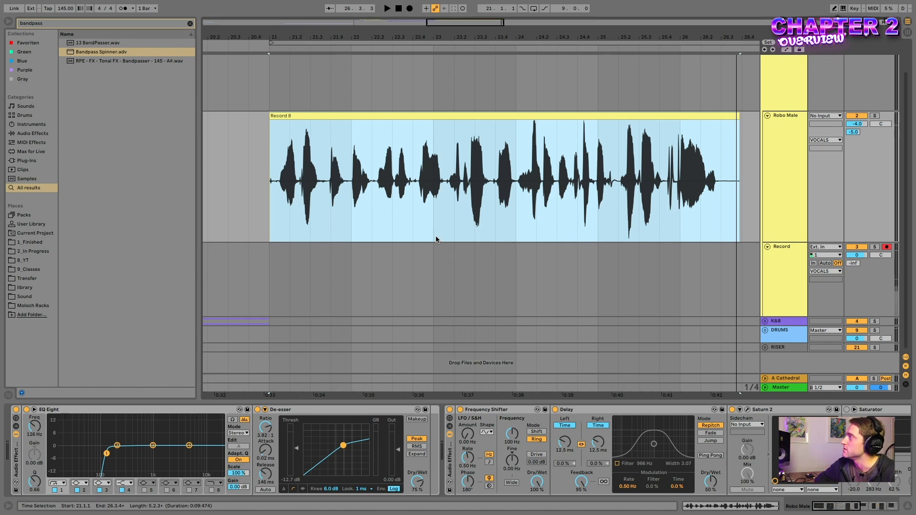
scroll(495, 144, right, 1)
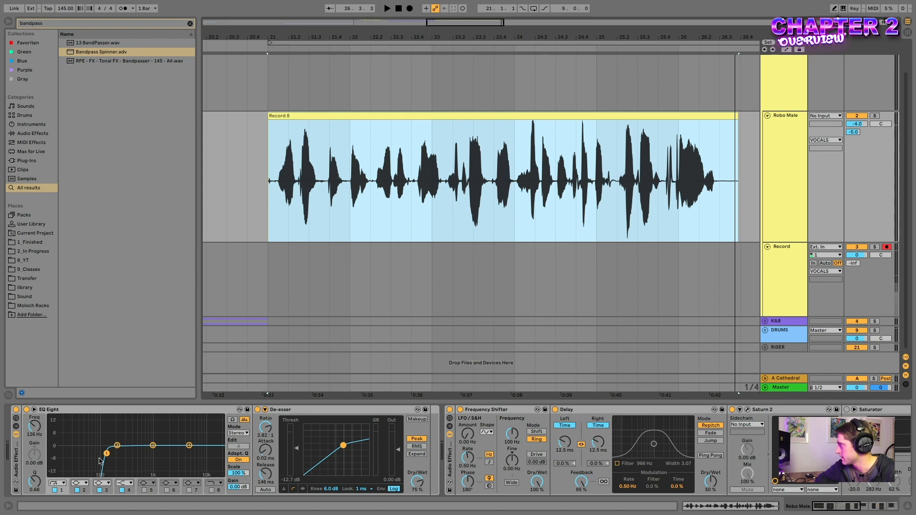
click(335, 414)
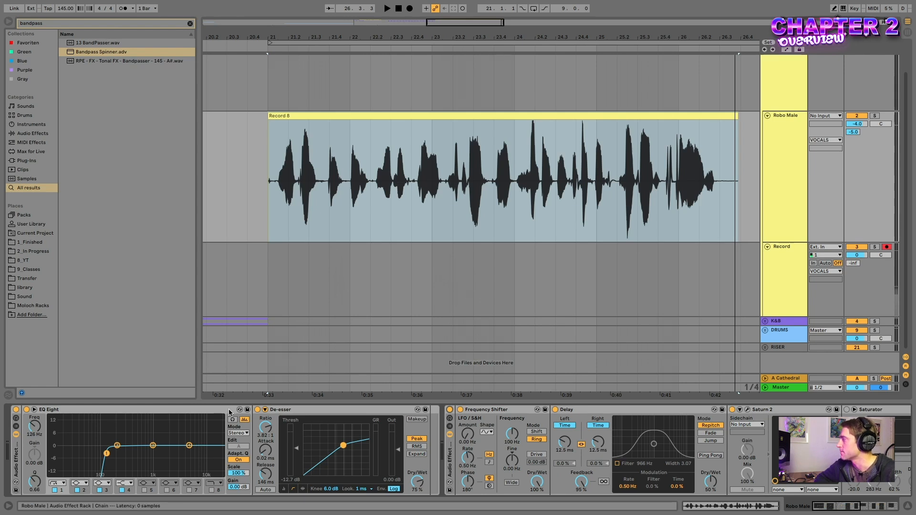
scroll(85, 424, right, 3)
scroll(327, 429, right, 8)
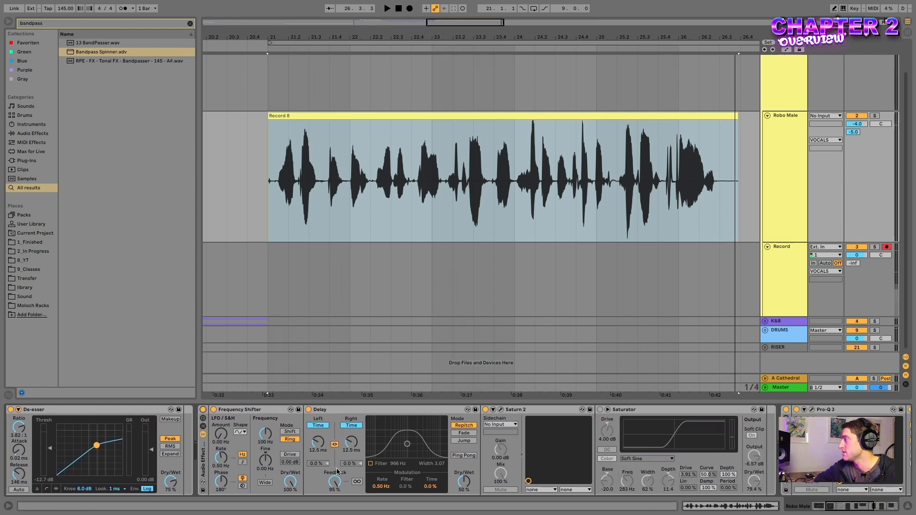
scroll(447, 446, right, 12)
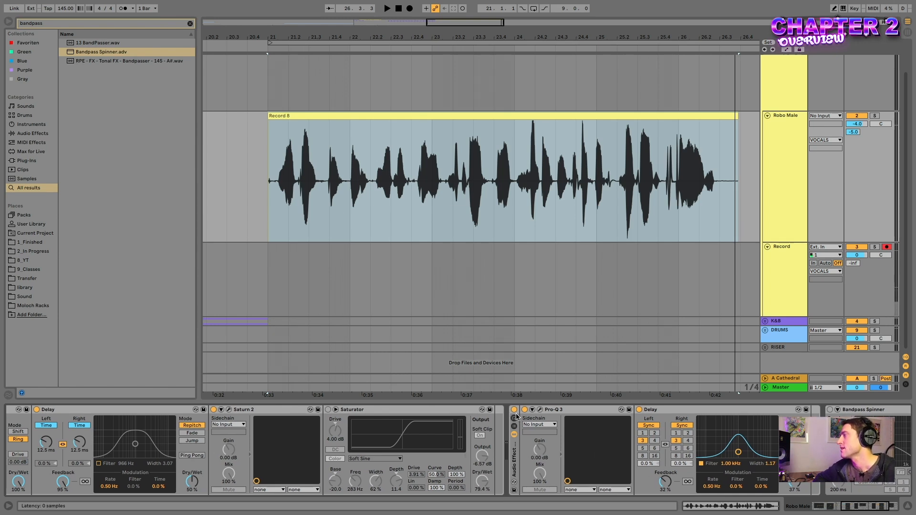
scroll(497, 451, left, 16)
scroll(496, 451, left, 6)
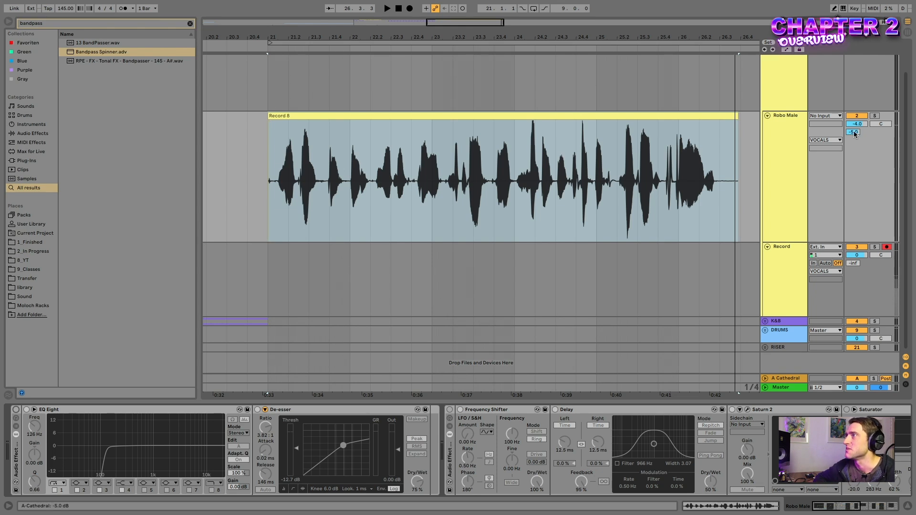
- View the Cathedral reverb on the return track, and play the Robo Male clip from bar 21 with the racks bypassed
click(796, 378)
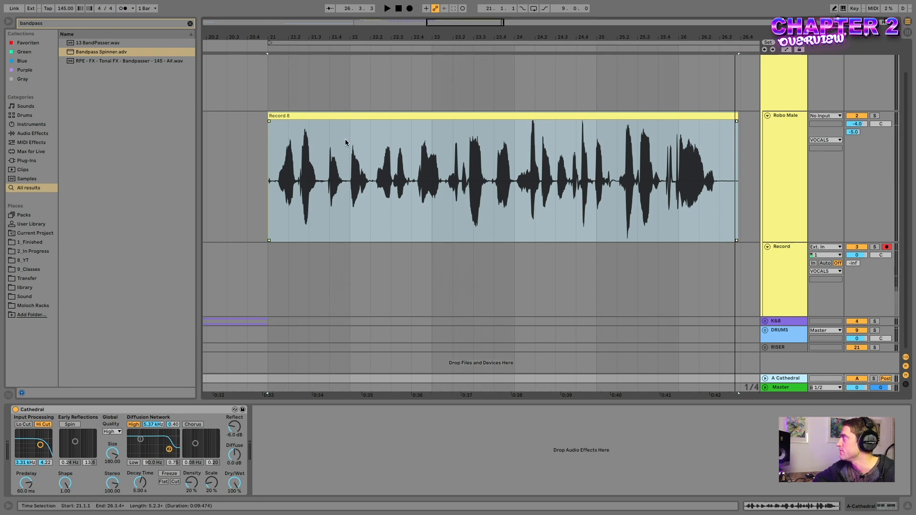
click(271, 148)
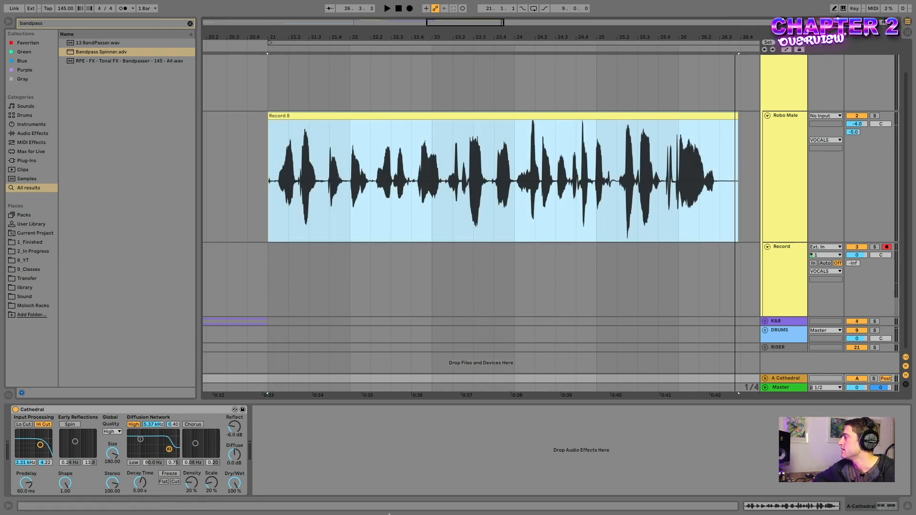
click(265, 159)
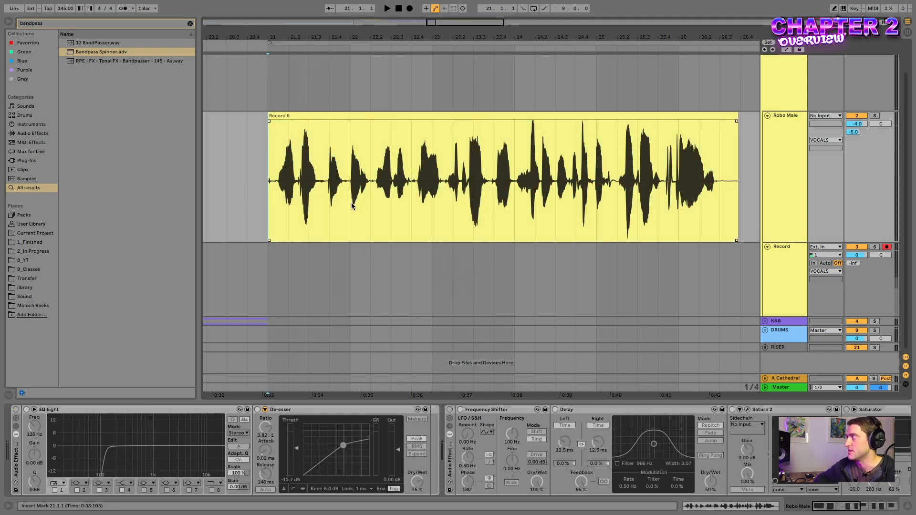
key(space)
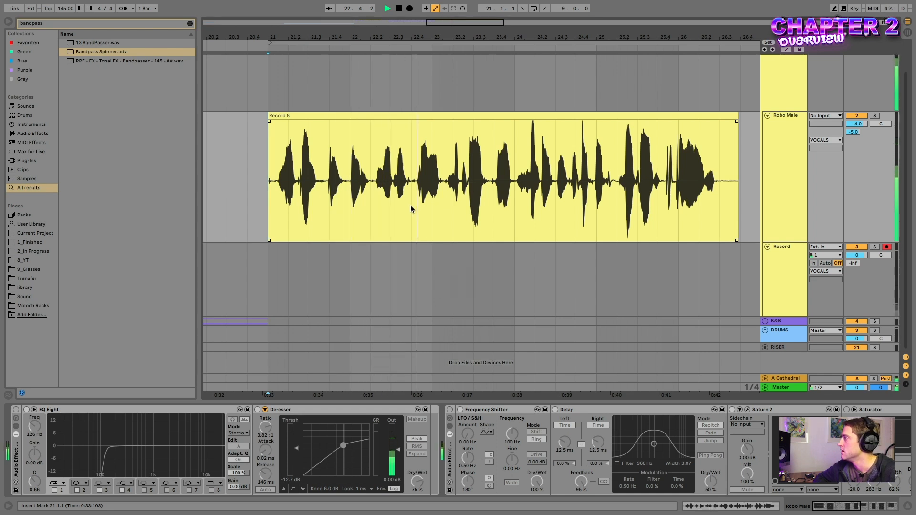
key(space)
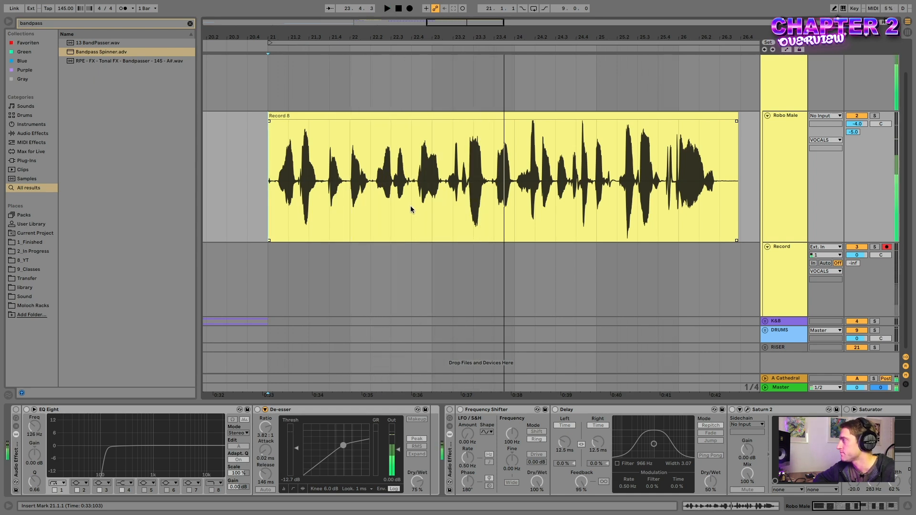
- Turn on the EQ Eight and De-esser rack, comparing the vocal from bar 21 with the rack on and off
click(15, 410)
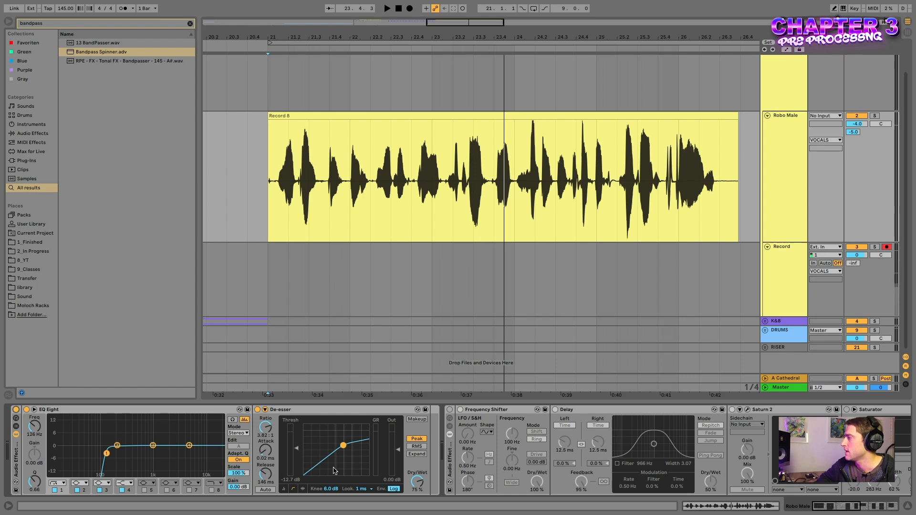
click(272, 162)
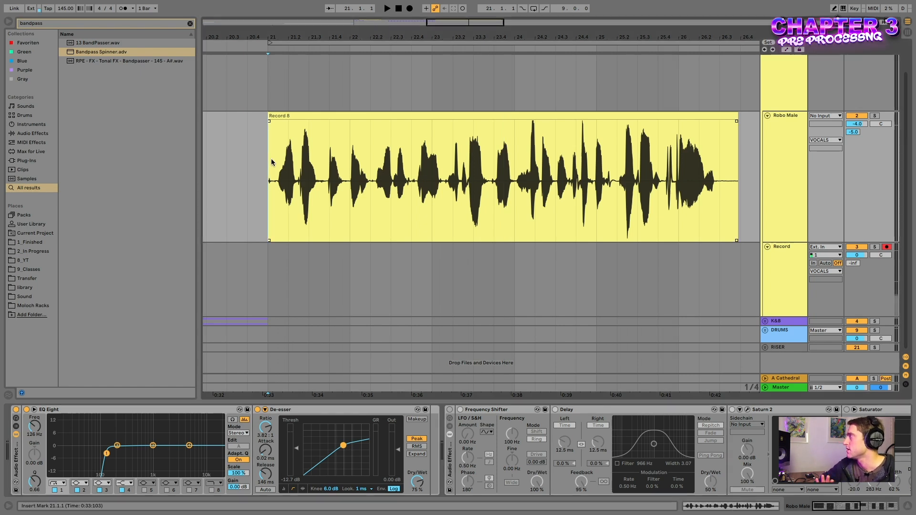
key(space)
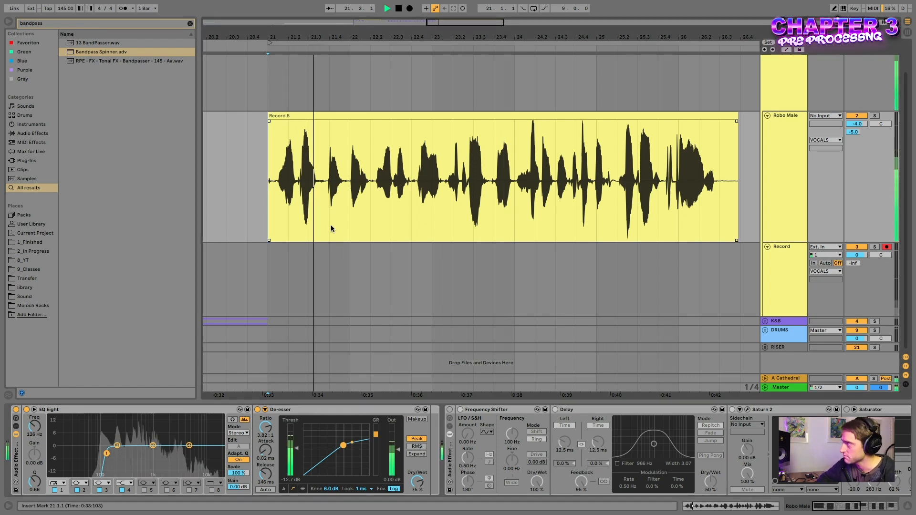
click(15, 410)
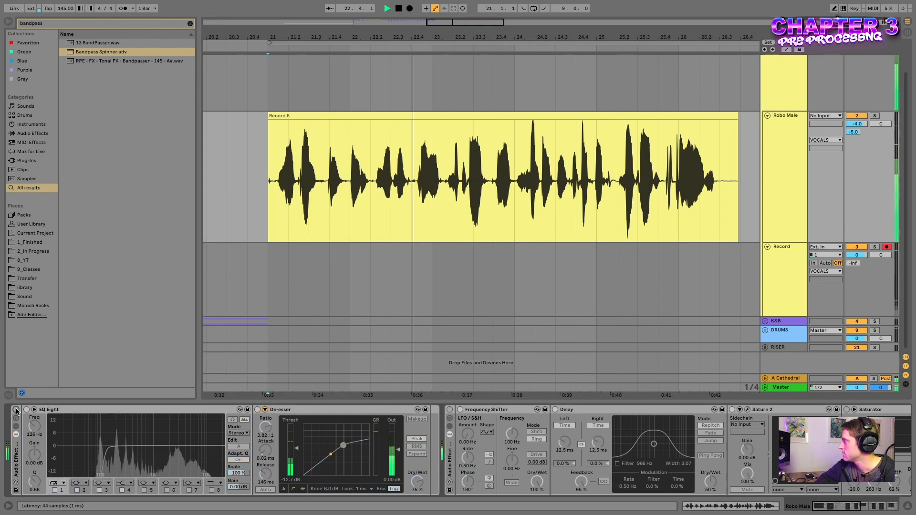
click(16, 410)
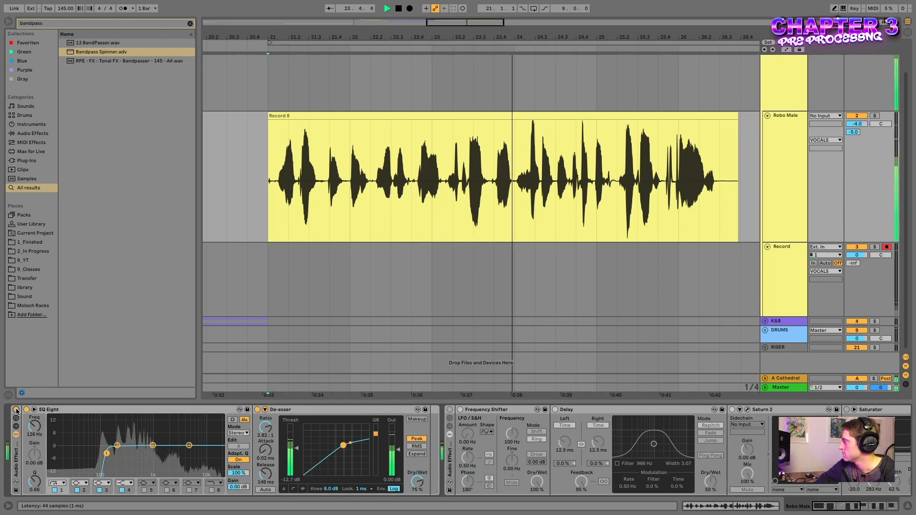
click(16, 409)
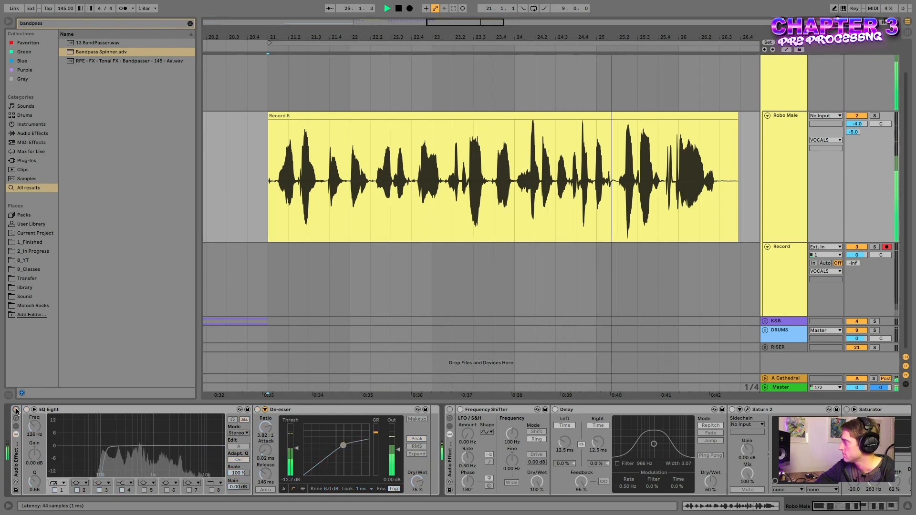
key(space)
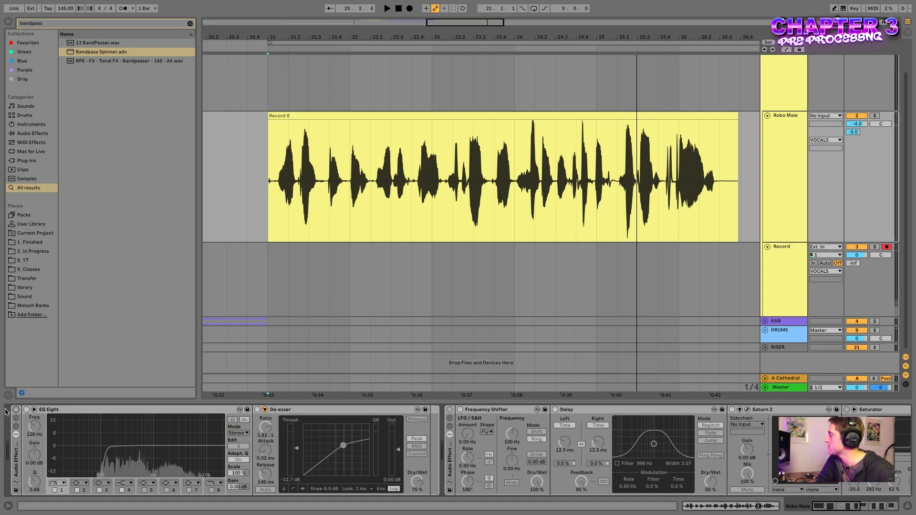
click(16, 410)
- Turn on the rack that starts with Frequency Shifter and switch off its Frequency Shifter, Delay and Saturn 2 devices
scroll(222, 443, right, 4)
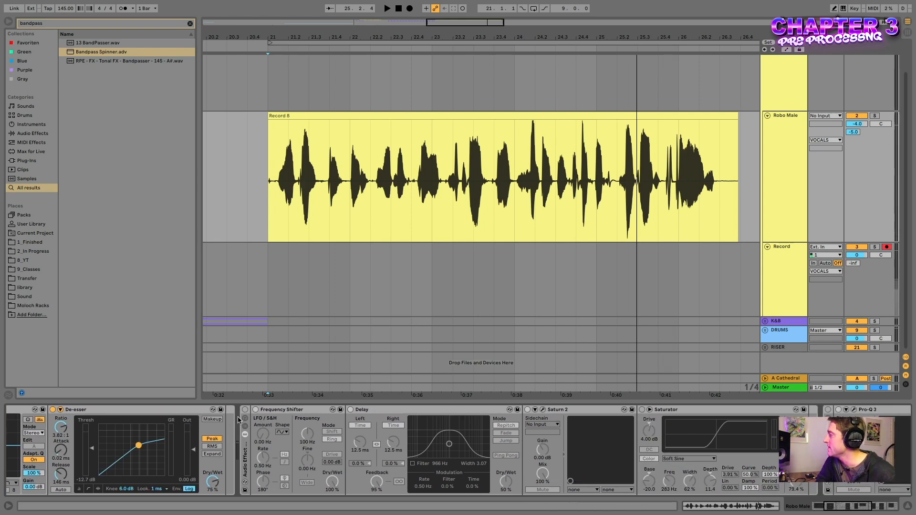
click(245, 412)
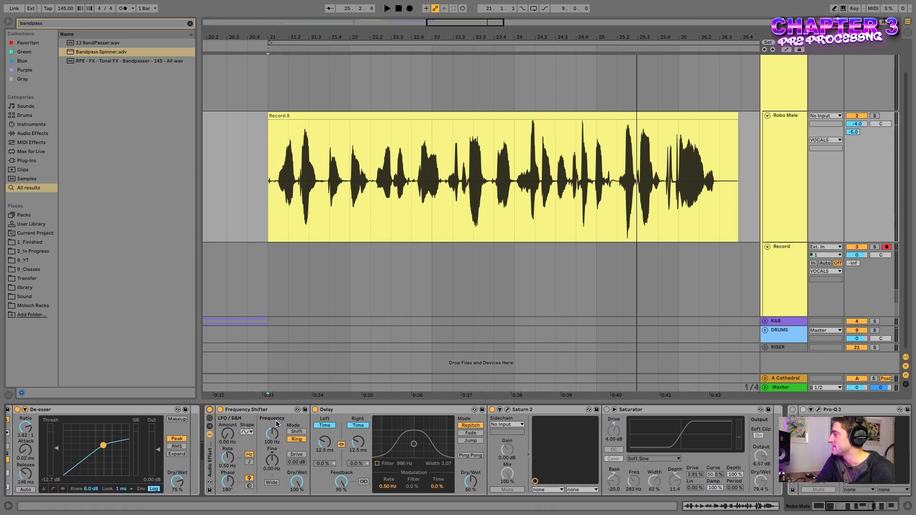
scroll(229, 429, right, 3)
click(210, 409)
click(305, 410)
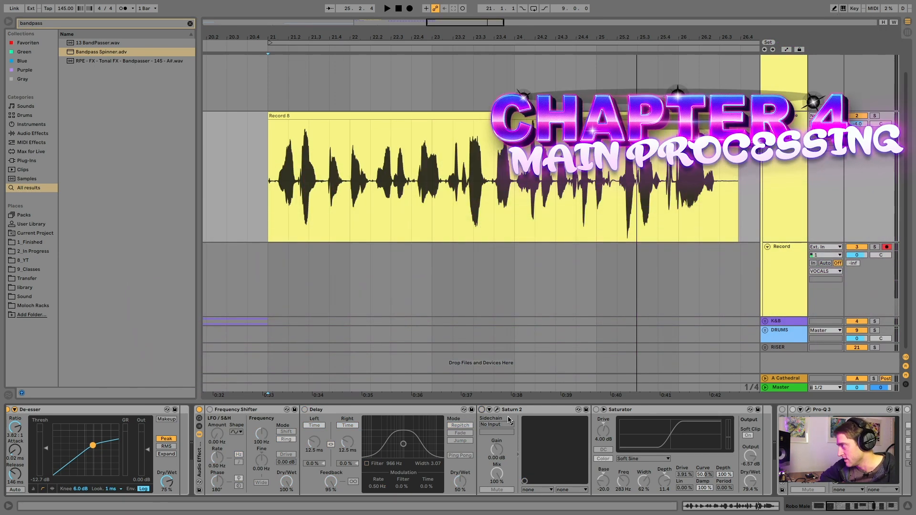
- Turn on Saturn 2 in the Robo Male chain, open its interface and inspect the settings of its three bands
scroll(530, 435, right, 4)
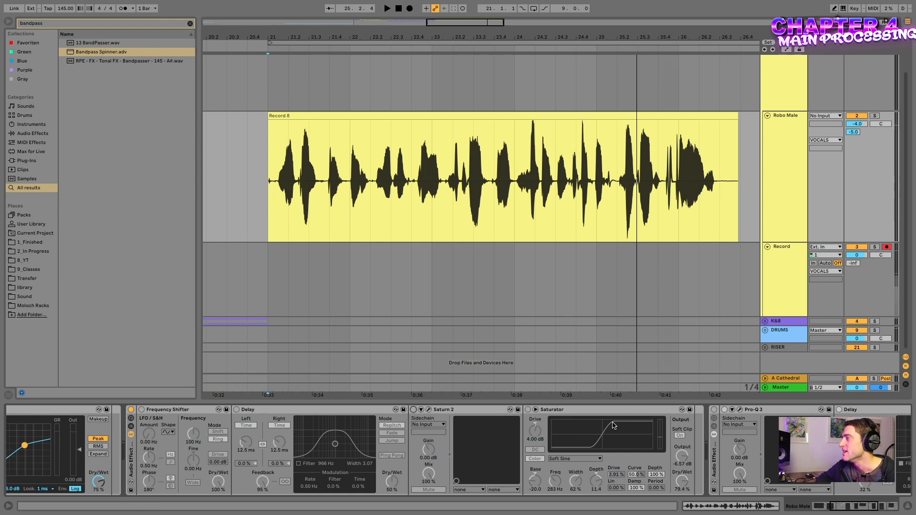
click(413, 410)
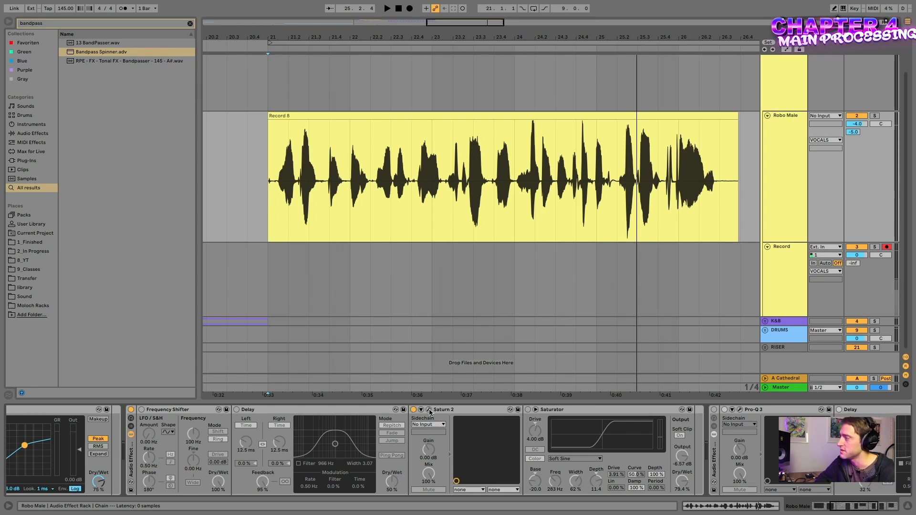
click(429, 410)
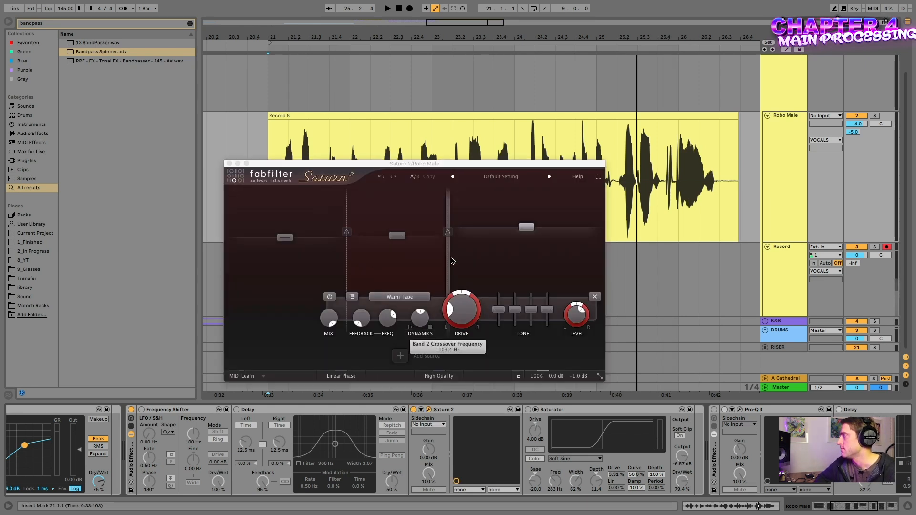
click(490, 267)
click(408, 271)
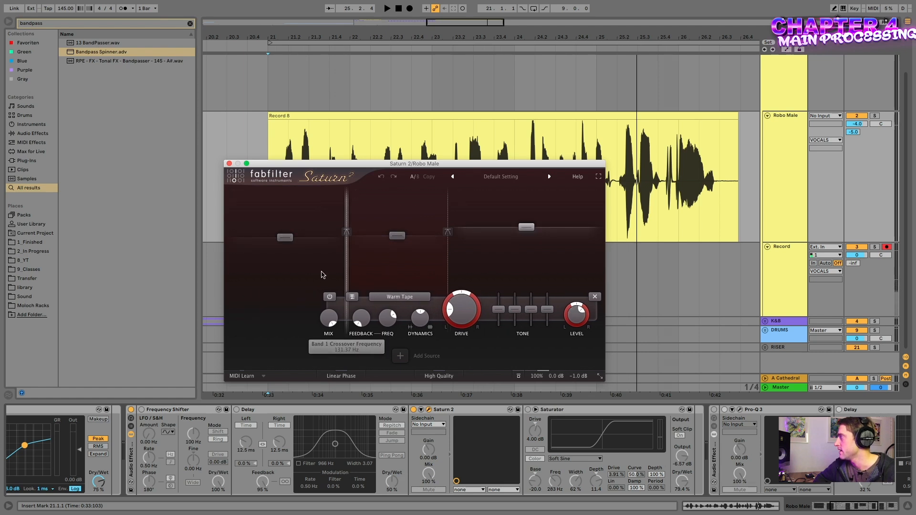
mouse_move(291, 238)
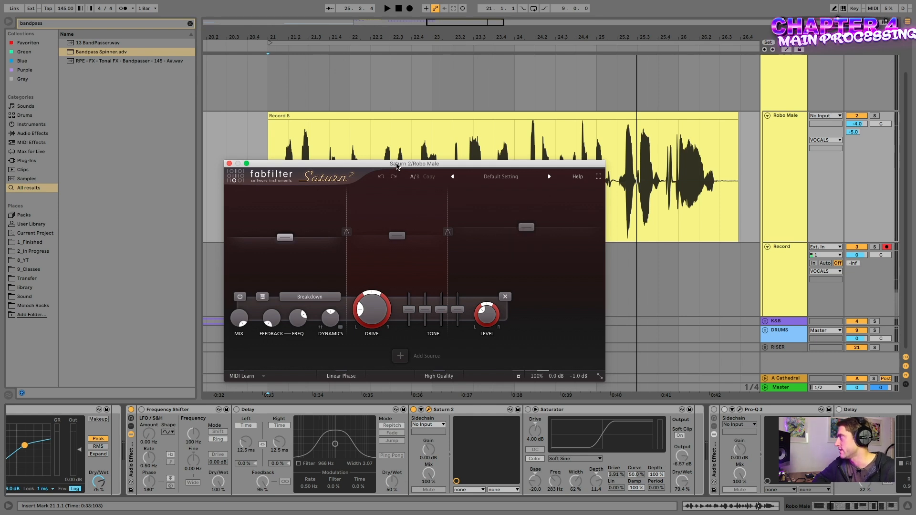
- Move the Saturn 2 window clear of the clip, play the vocal from bar 22 through it and close the window
drag(396, 165, 566, 215)
drag(454, 218, 593, 245)
click(351, 137)
key(space)
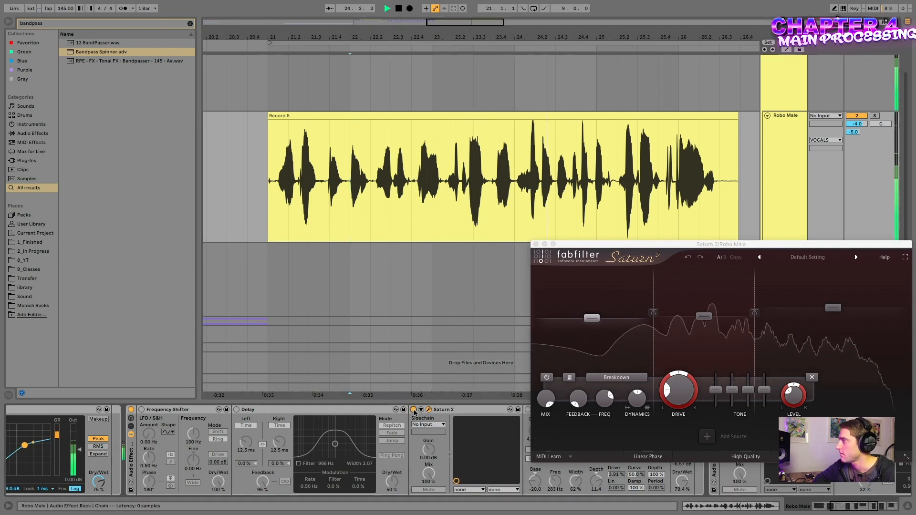
click(536, 244)
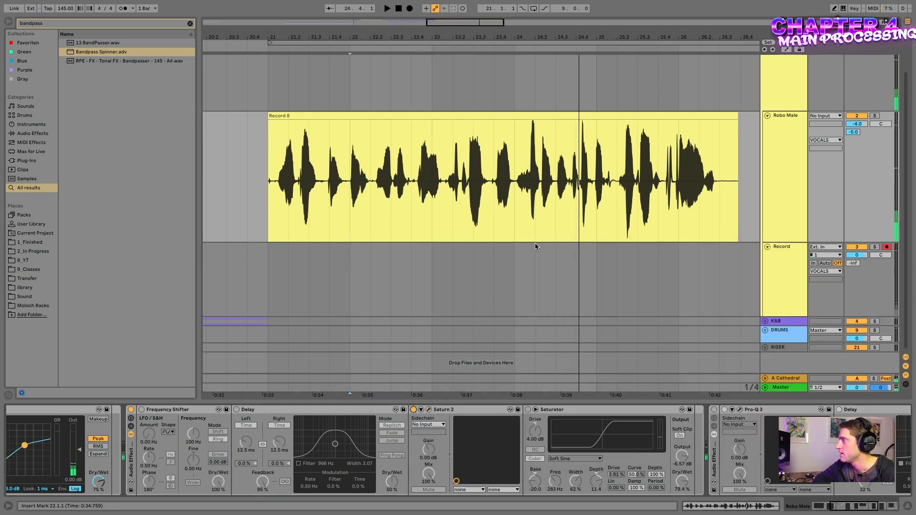
- Switch off Saturn 2 and compare the vocal from bar 22 with Saturator on and off, leaving Saturator off
click(414, 410)
click(564, 412)
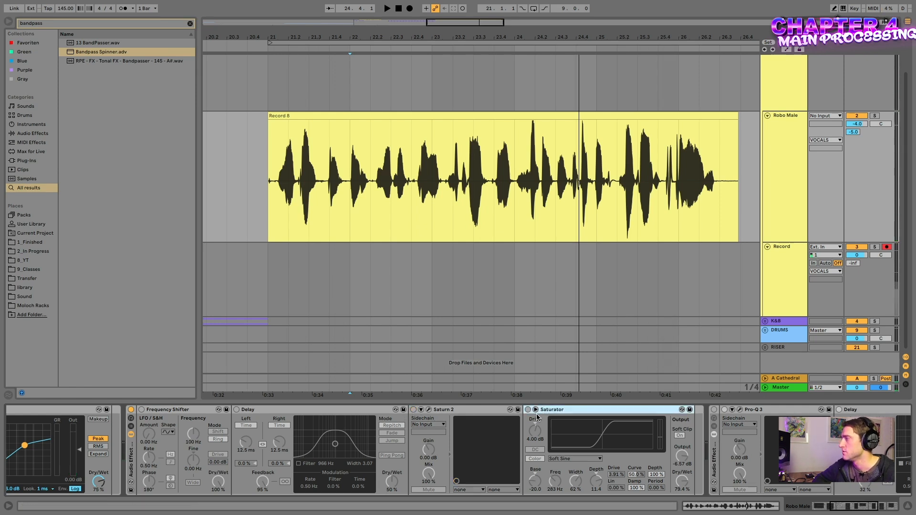
click(528, 410)
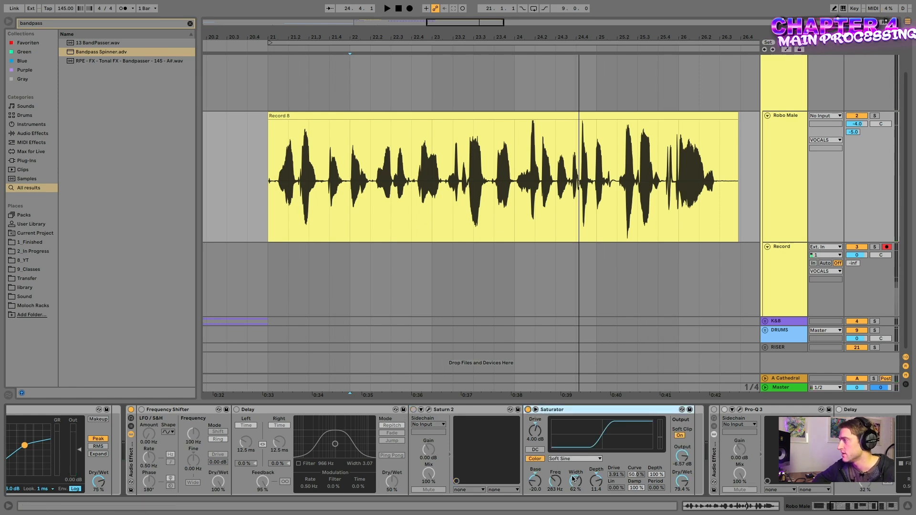
click(332, 170)
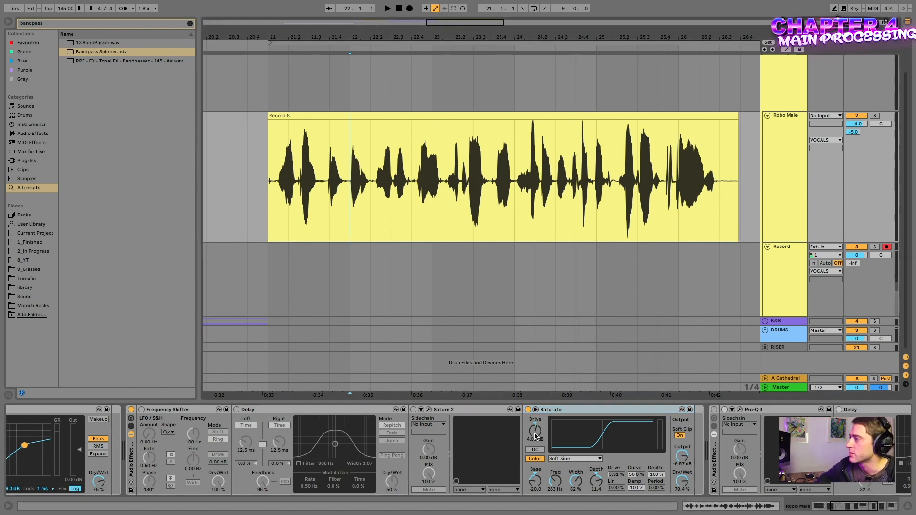
key(space)
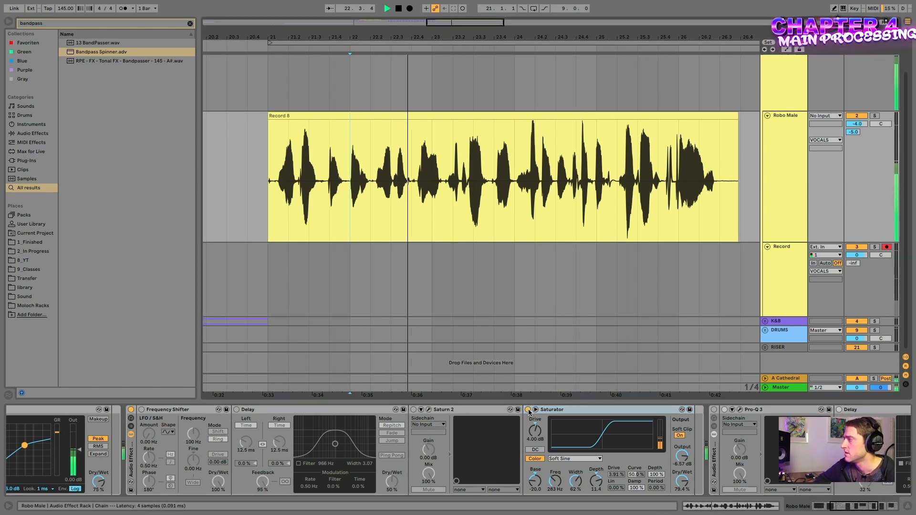
click(527, 410)
key(space)
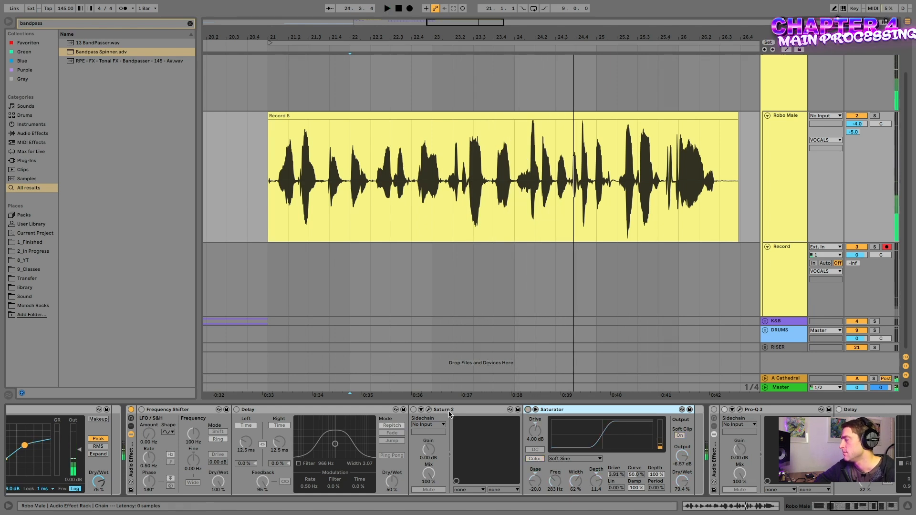
- Turn Saturn 2 back on, search the audio effects for "eq 3" and insert EQ Three between Saturn 2 and Saturator
click(413, 410)
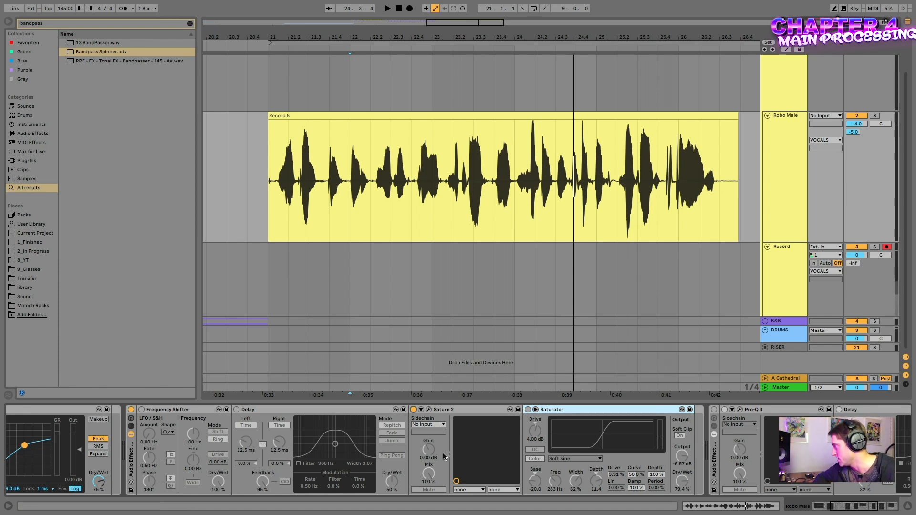
scroll(443, 457, left, 2)
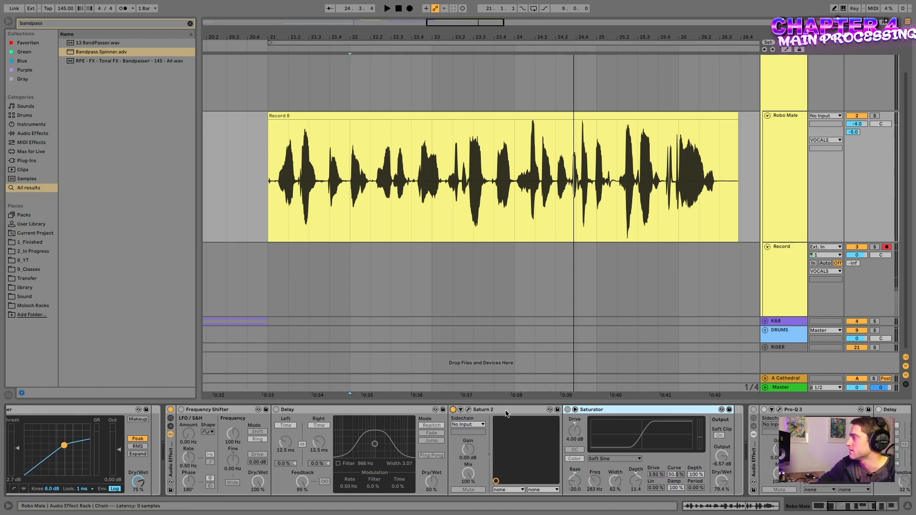
key(ctrl+f)
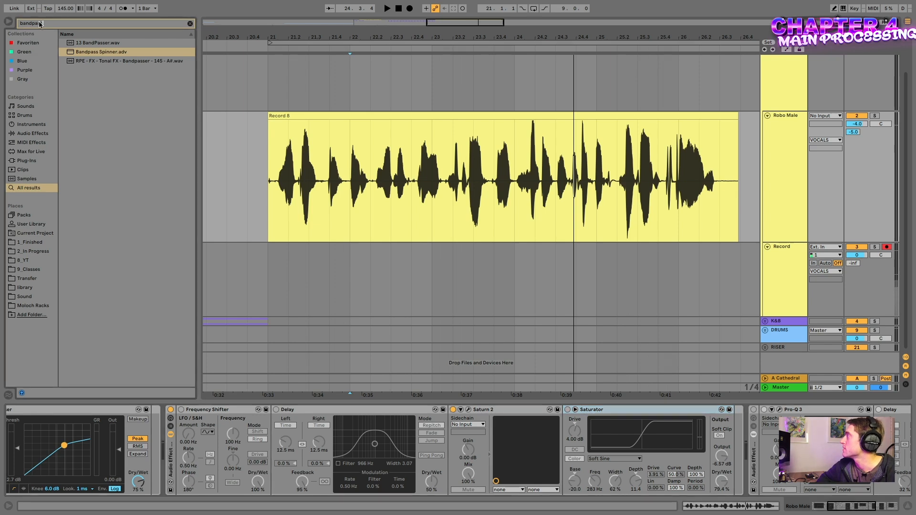
text(eq 3)
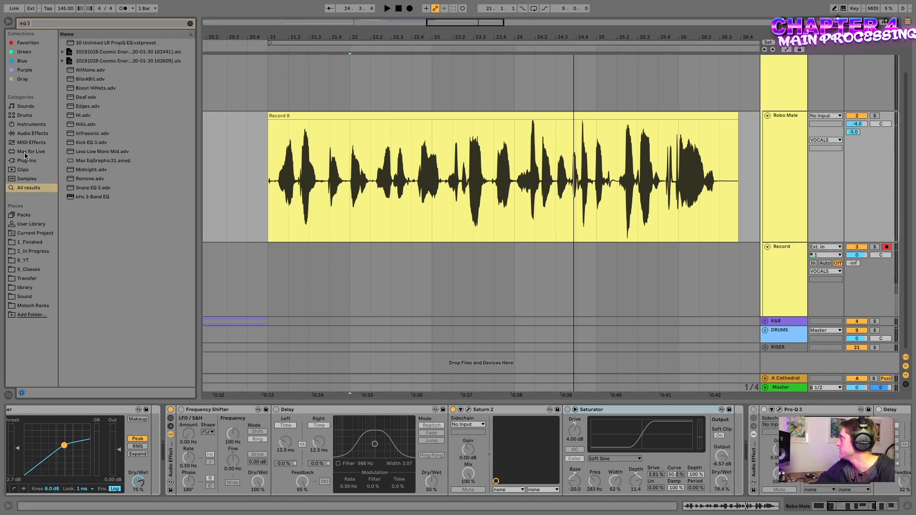
click(29, 133)
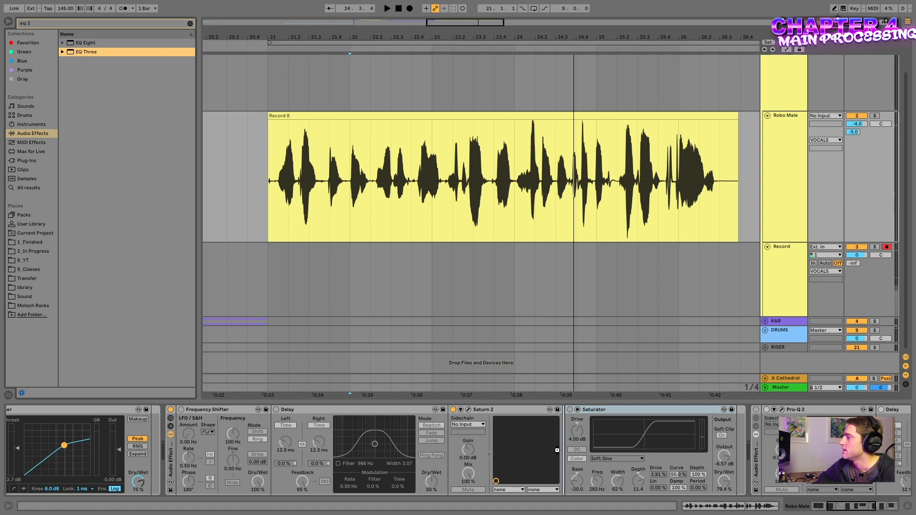
drag(637, 491, 547, 475)
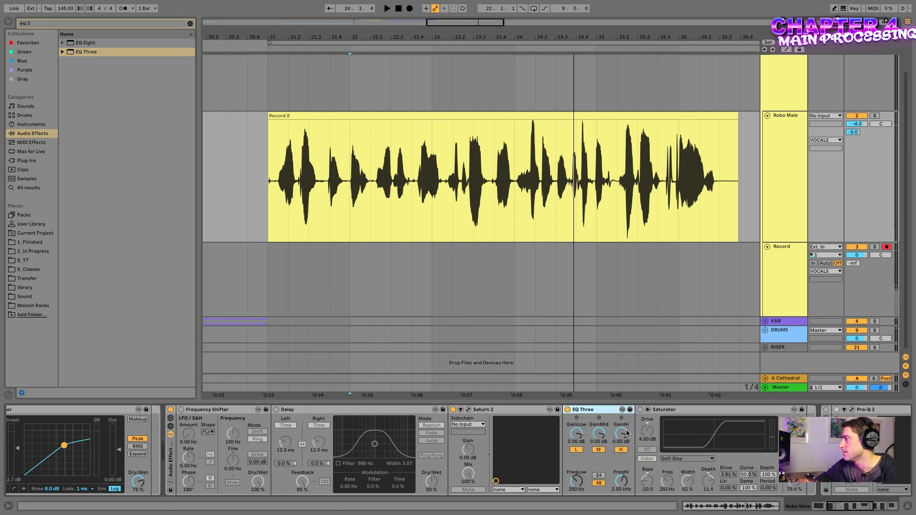
- Set EQ Three's GainHi to 3.14 dB, GainLow to -5.74 dB, FreqLow to 289 Hz and FreqHi to 3.02 kHz, and switch it off
drag(625, 433, 625, 420)
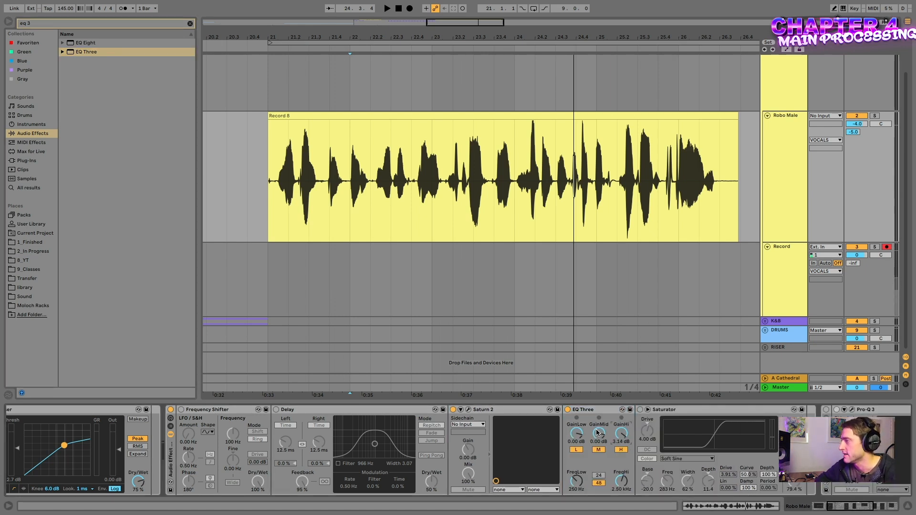
drag(572, 429, 572, 447)
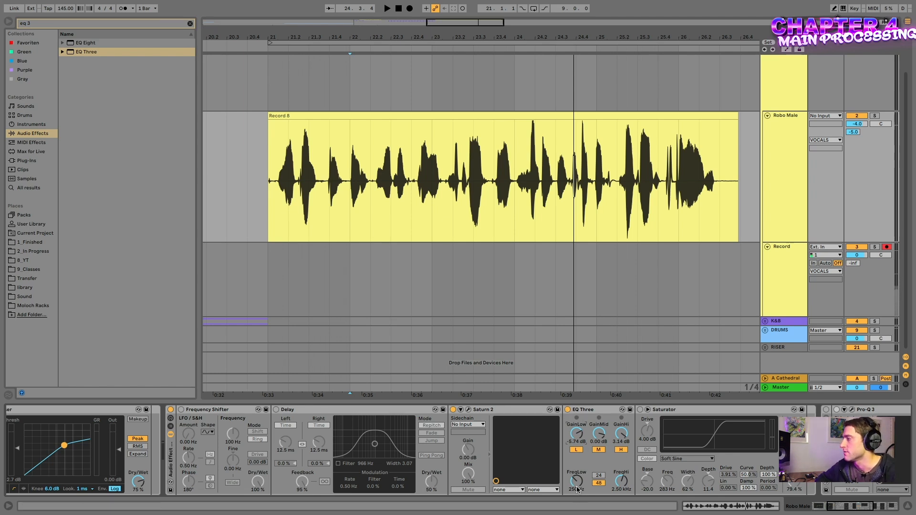
click(568, 410)
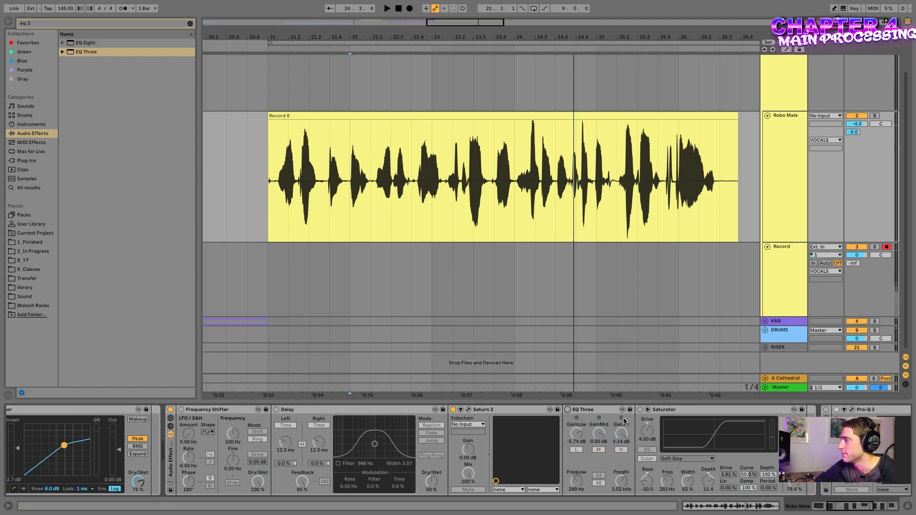
- Reopen Saturn 2's interface to review its multiband distortion setup, and close it
click(469, 410)
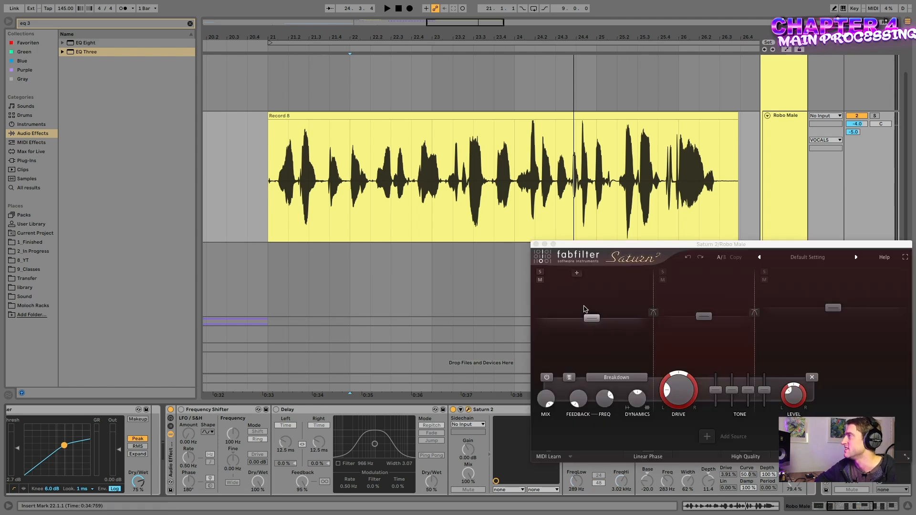
click(537, 245)
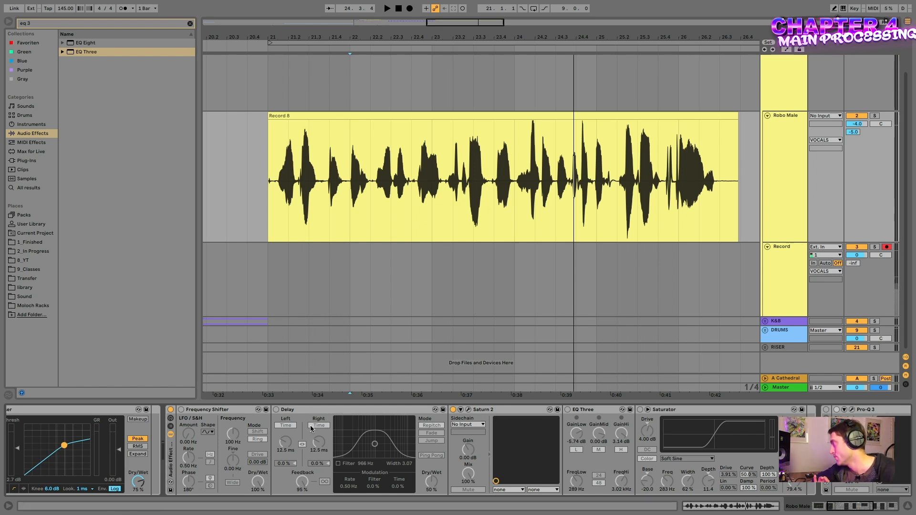
- Turn on the Delay and compare the vocal from bar 21 with it off and on, leaving it on
click(276, 409)
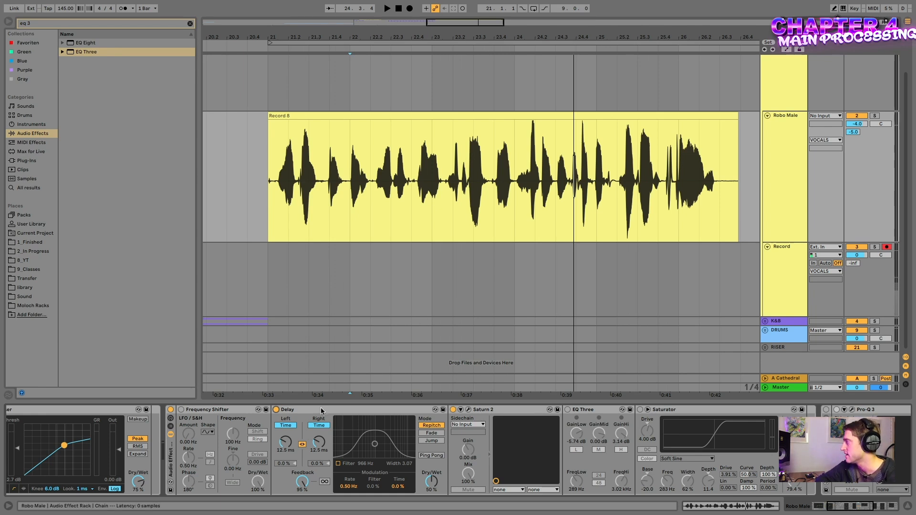
click(276, 219)
key(space)
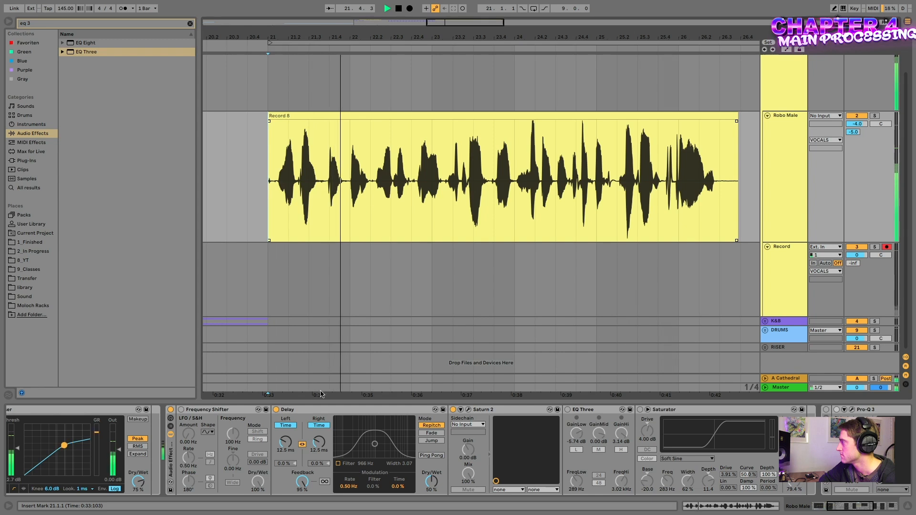
click(276, 410)
click(276, 409)
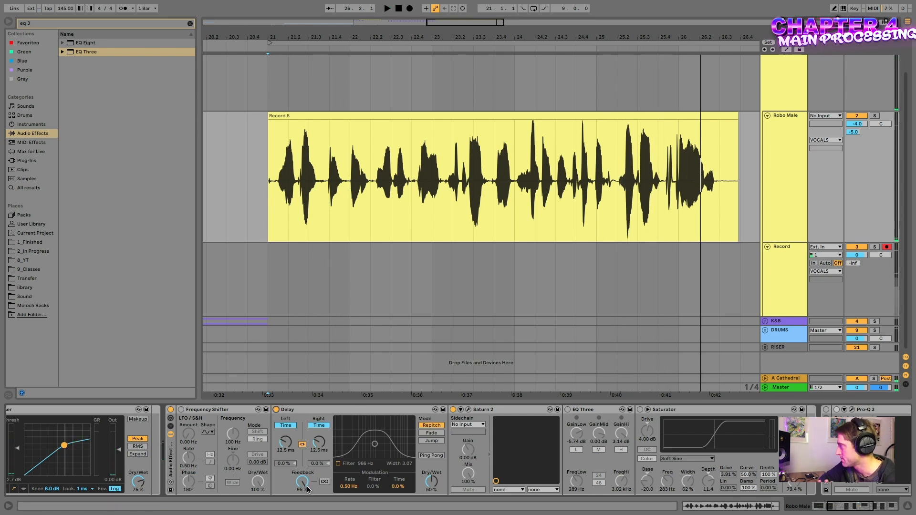
- Audition the vocal from bar 22 with the Delay's feedback lowered to 41 % and raised to 54 %, and restore it to 95 %
click(351, 224)
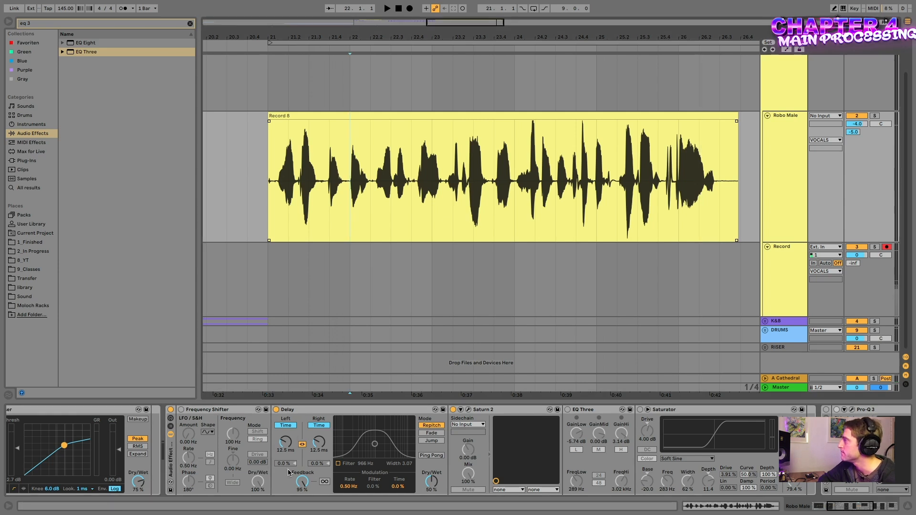
drag(302, 481, 302, 501)
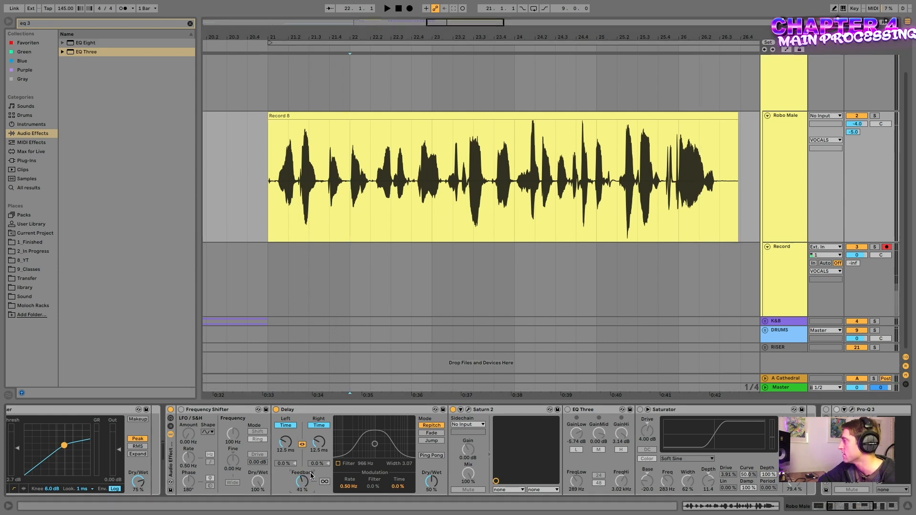
key(space)
mouse_move(303, 483)
mouse_down()
mouse_move(303, 451)
mouse_move(304, 483)
mouse_up()
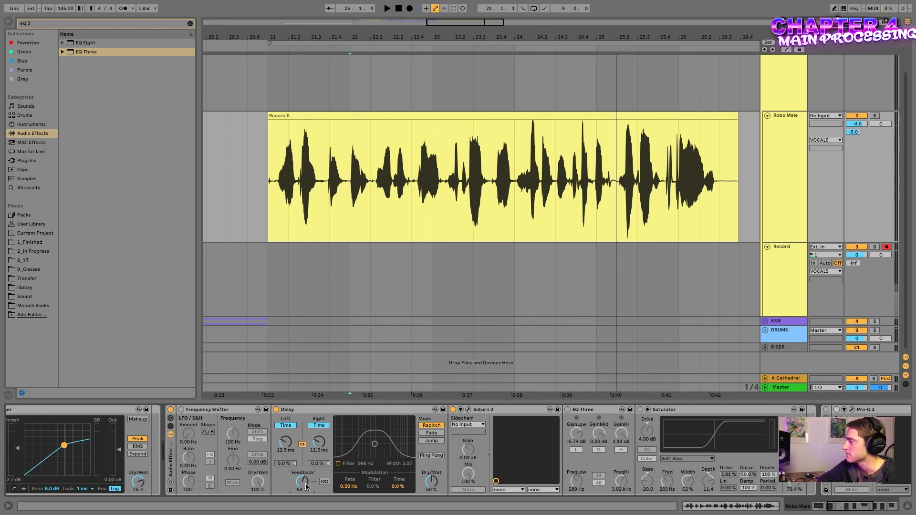
drag(310, 472, 310, 455)
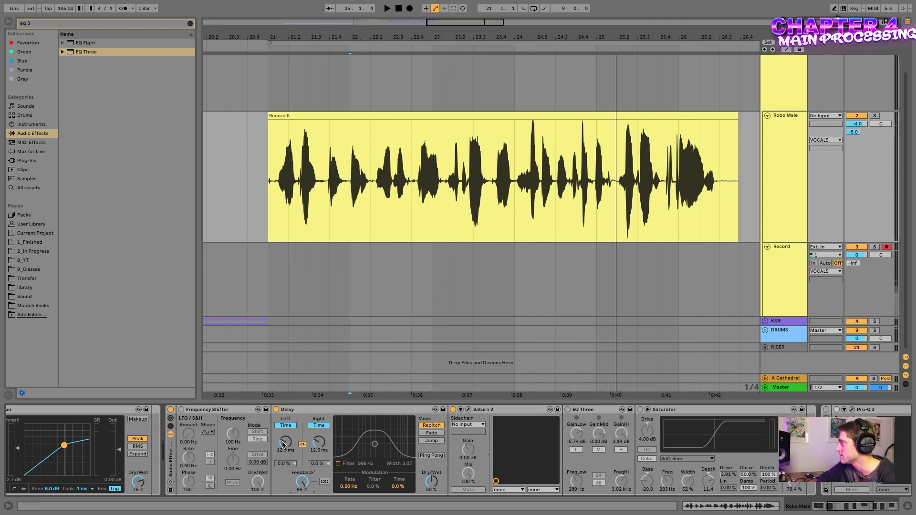
- Raise the linked Delay times to 266 ms, play the vocal from bar 22, and reduce the times to 38.1 ms
mouse_move(285, 449)
mouse_down()
mouse_move(285, 415)
mouse_move(285, 449)
mouse_up()
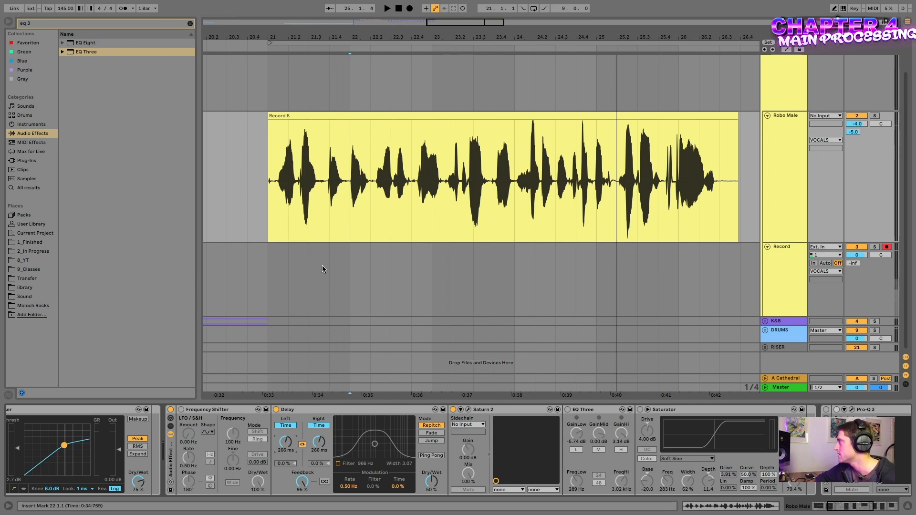
click(353, 224)
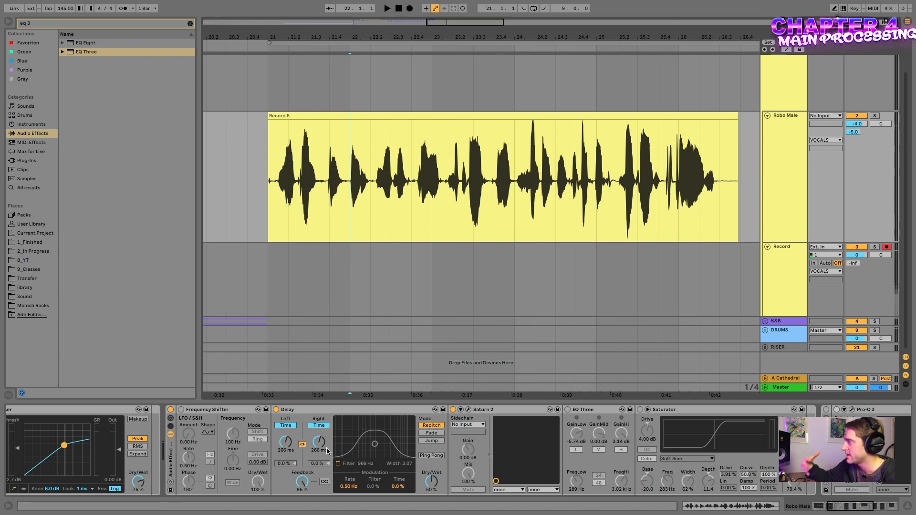
scroll(370, 463, right, 1)
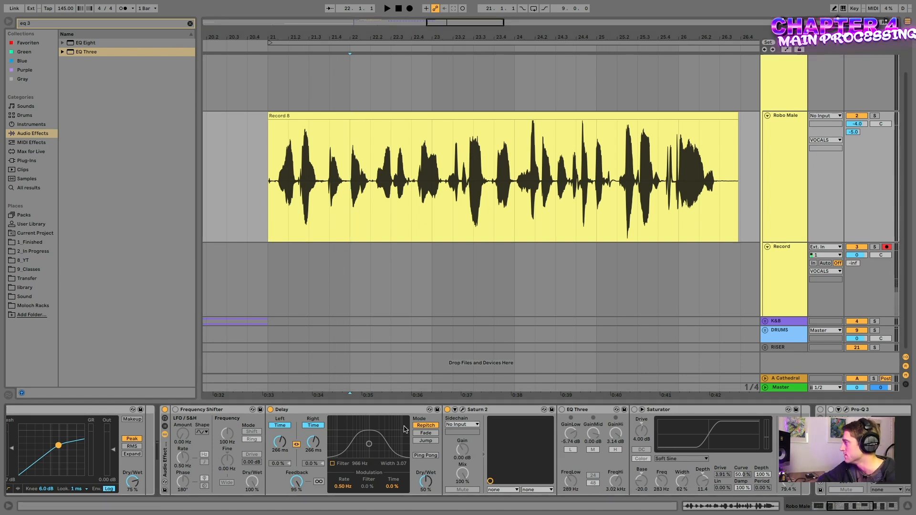
key(space)
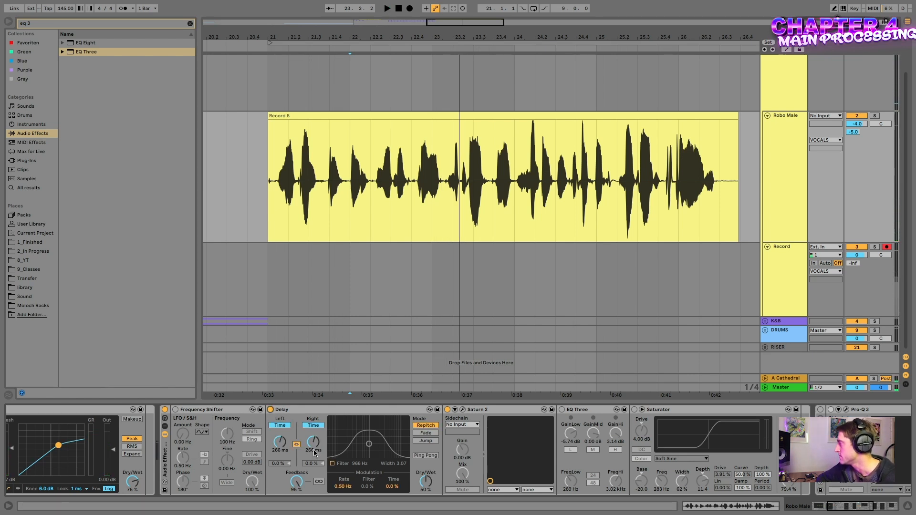
drag(318, 454, 317, 483)
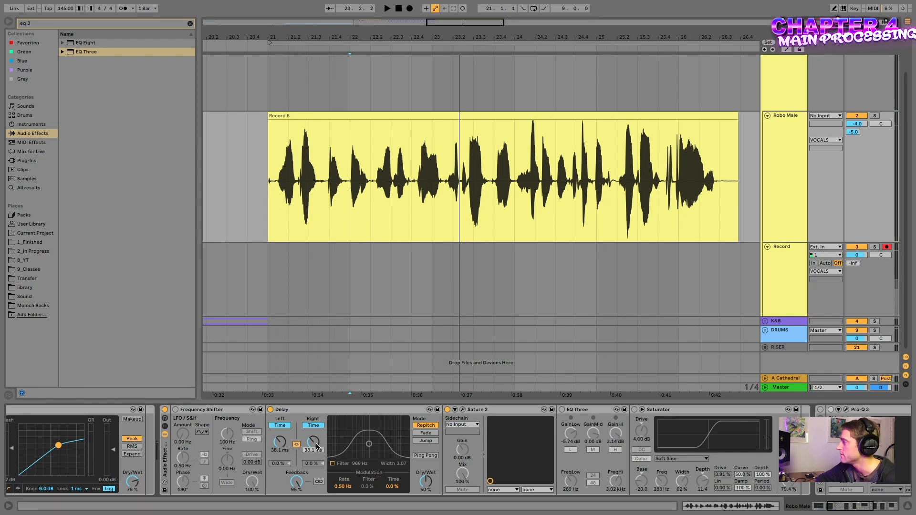
- Play the vocal from bar 22 with the Delay times at 38.1 ms, and again with the linked times reduced to 3.26 ms
key(space)
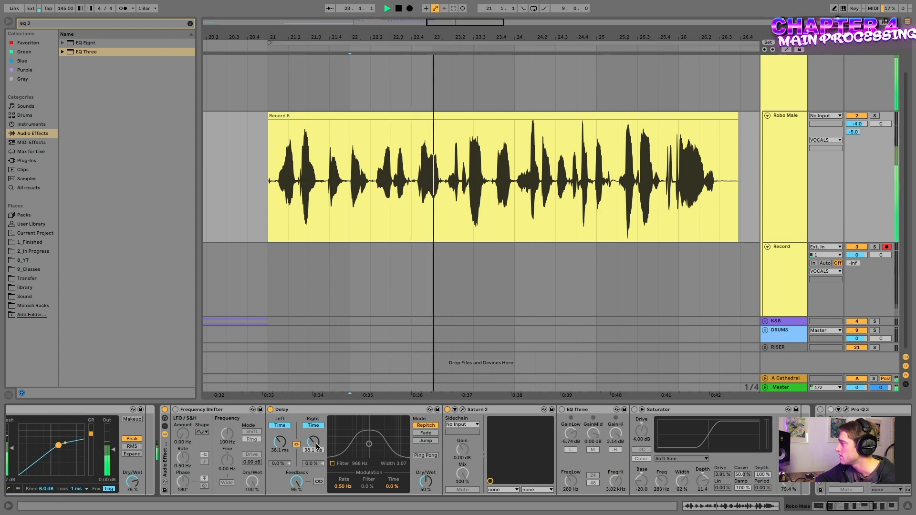
key(space)
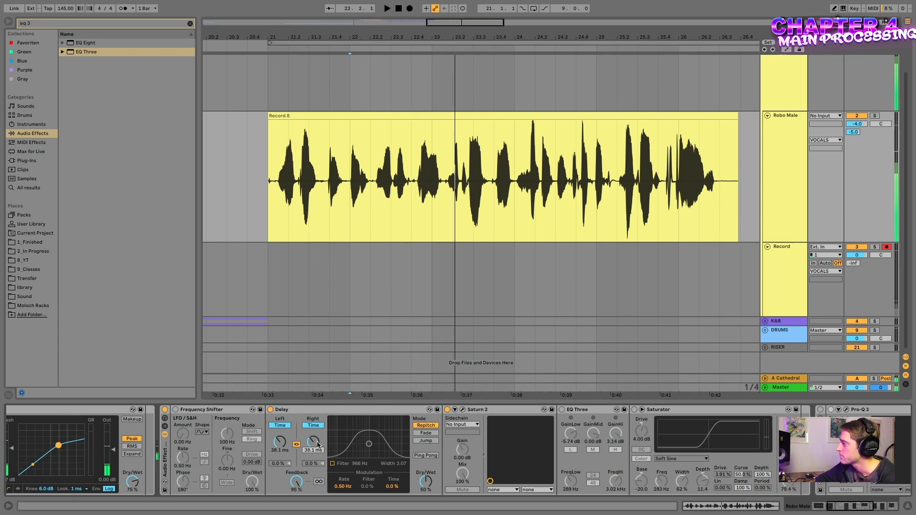
double_click(274, 409)
double_click(271, 419)
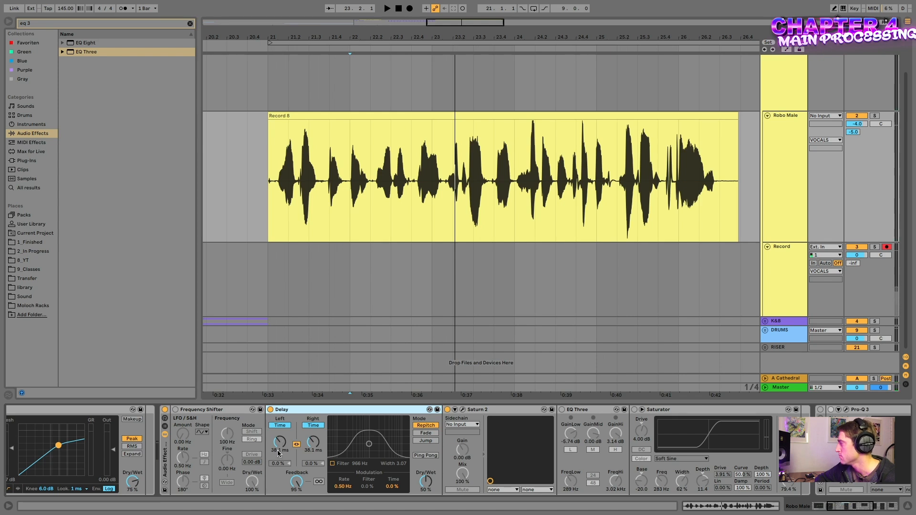
mouse_move(281, 448)
mouse_down()
mouse_move(281, 472)
mouse_move(280, 441)
mouse_up()
key(space)
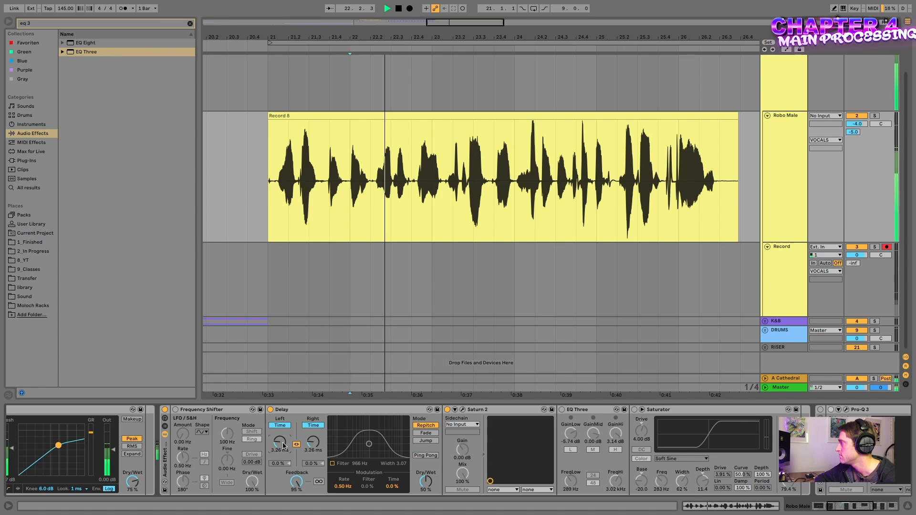
key(space)
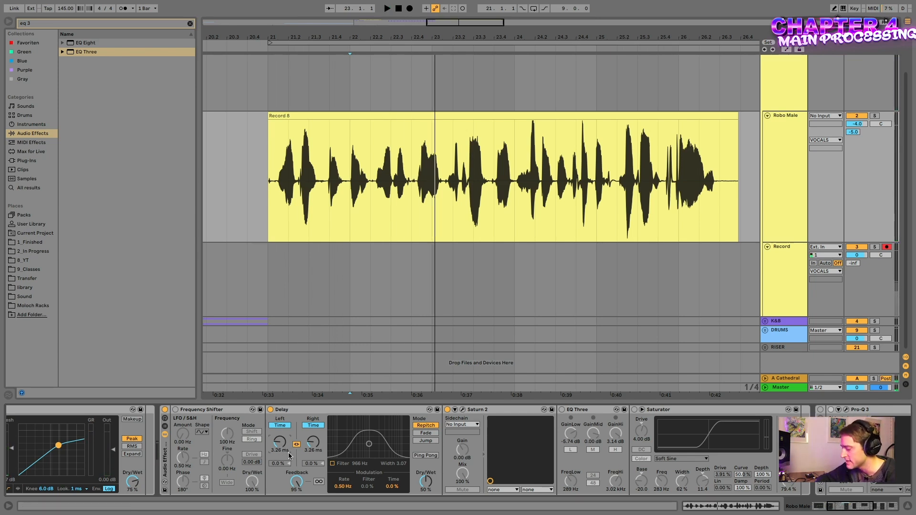
- Undo the Delay time experiments, restoring both linked times to 12.5 ms with the Delay on
key(ctrl+z)
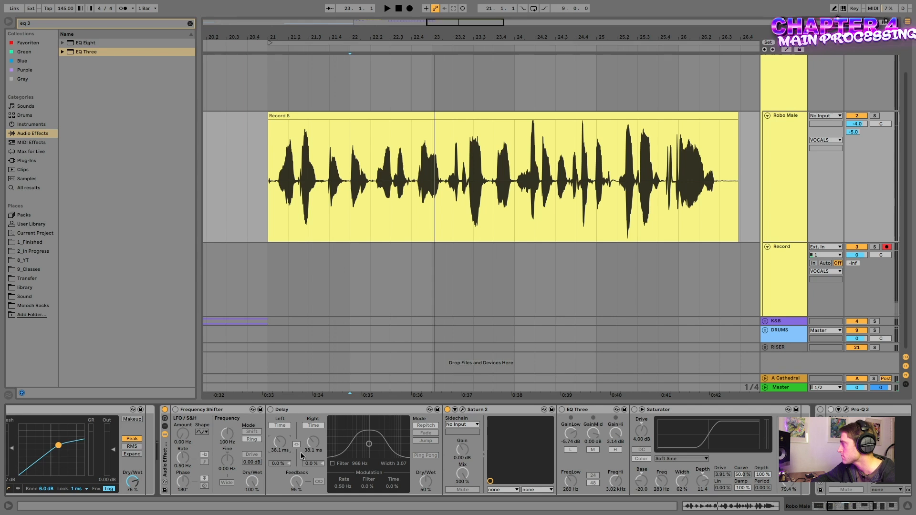
key(ctrl+z)
key(ctrl+z)
key(ctrl+z)
key(ctrl+shift+z)
key(ctrl+shift+z)
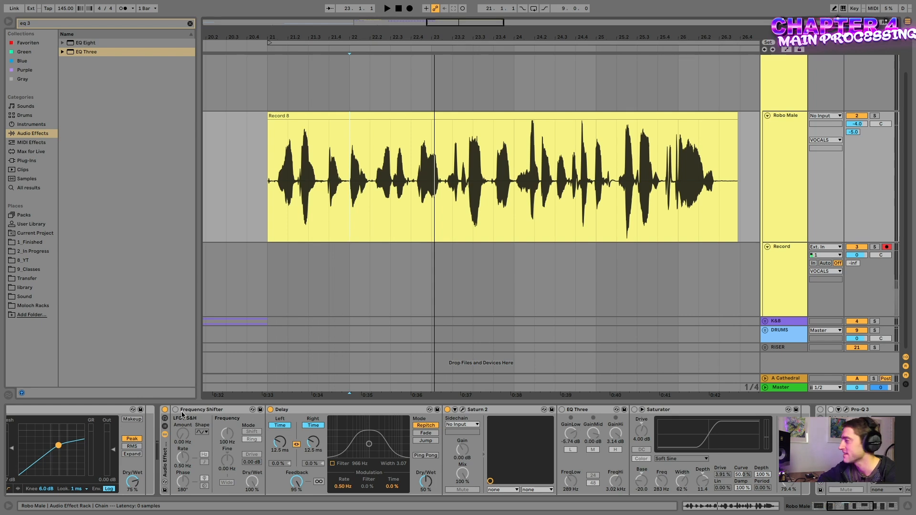
- Turn on the Frequency Shifter in the main processing rack and play the vocal from bar 22 through it
click(202, 411)
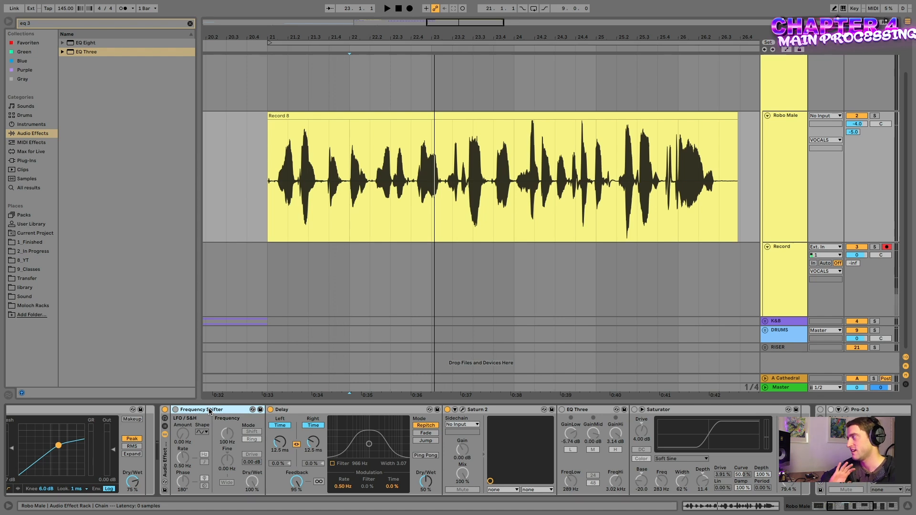
click(175, 410)
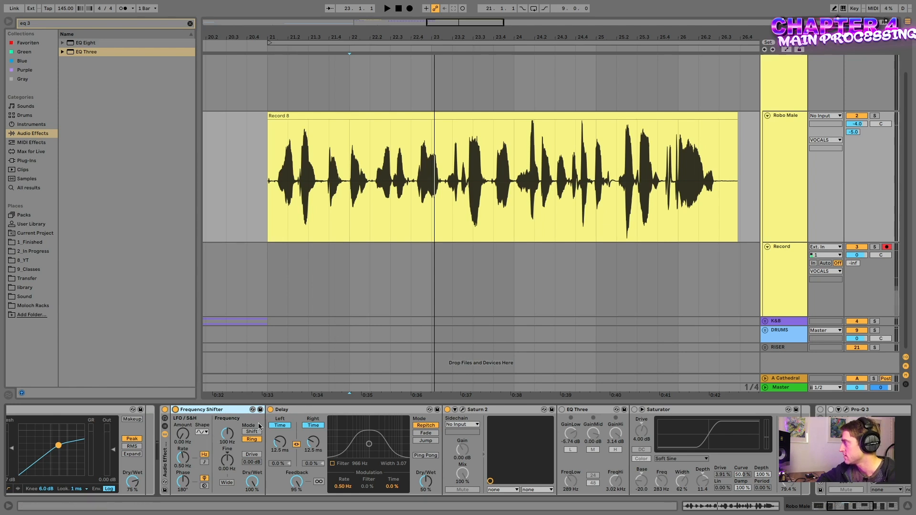
key(space)
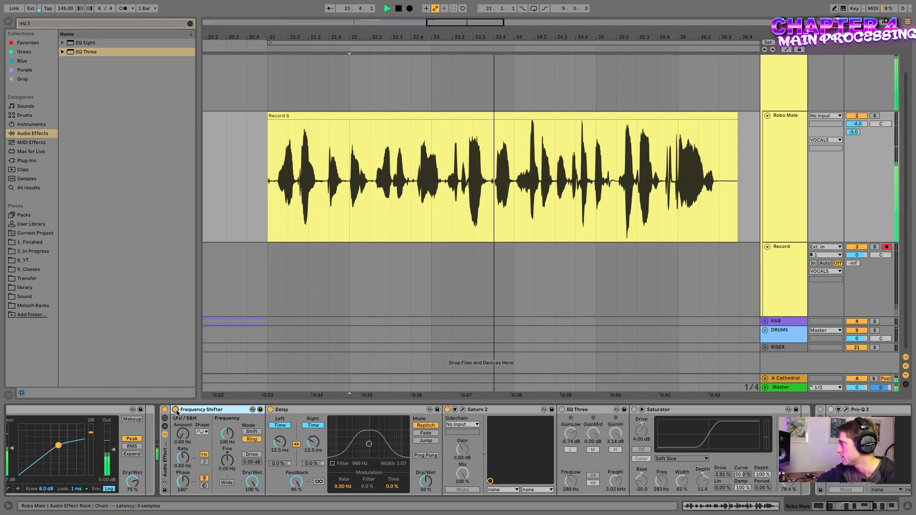
key(space)
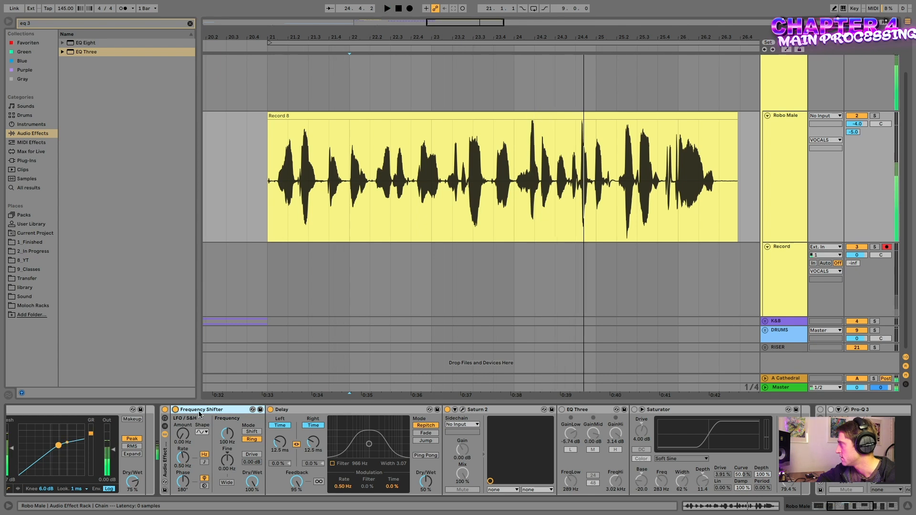
- Turn off the Delay, play the vocal through the Frequency Shifter without it, and turn the Delay back on
click(270, 410)
key(space)
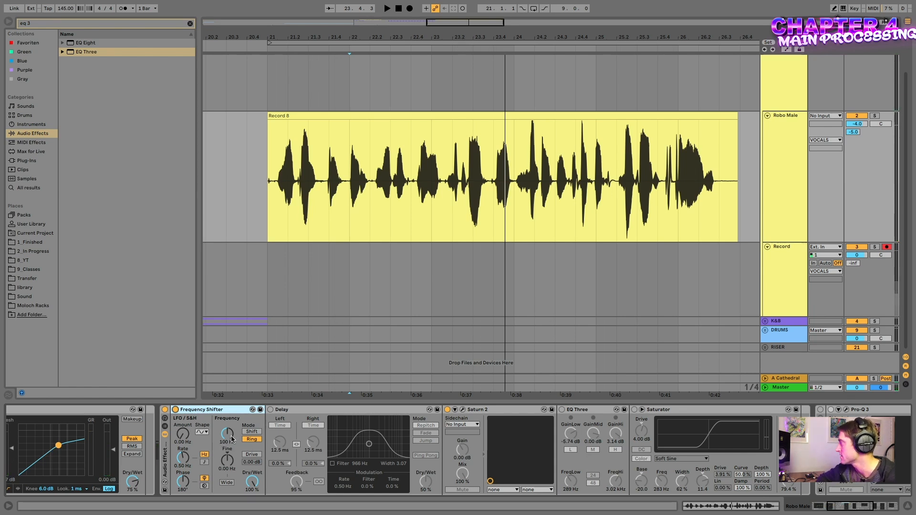
click(270, 410)
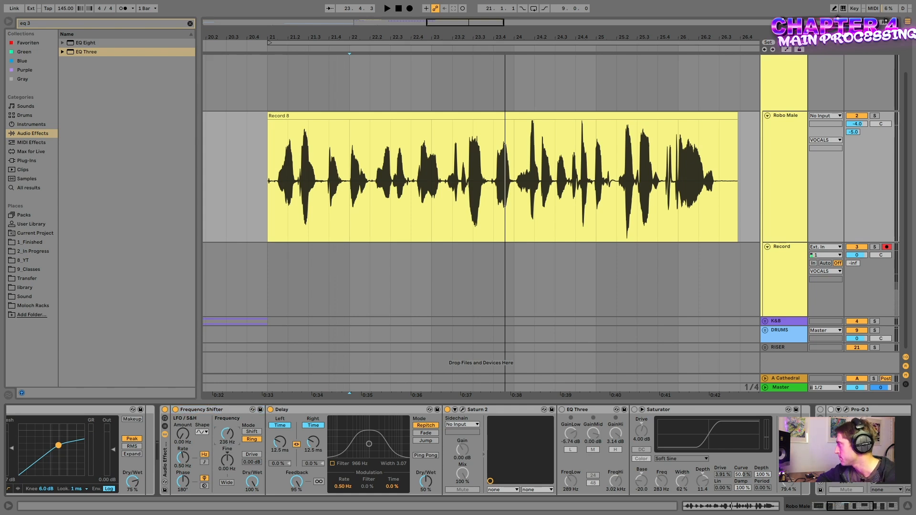
- Play the vocal from bar 22 while trying Frequency Shifter frequencies such as 113 Hz and 11.7 Hz, and set the frequency to 203 Hz
key(space)
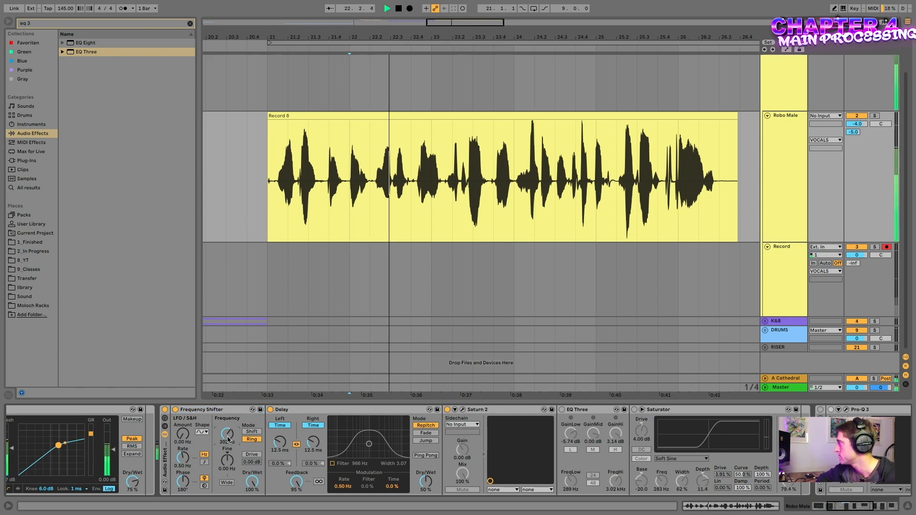
drag(230, 438, 231, 440)
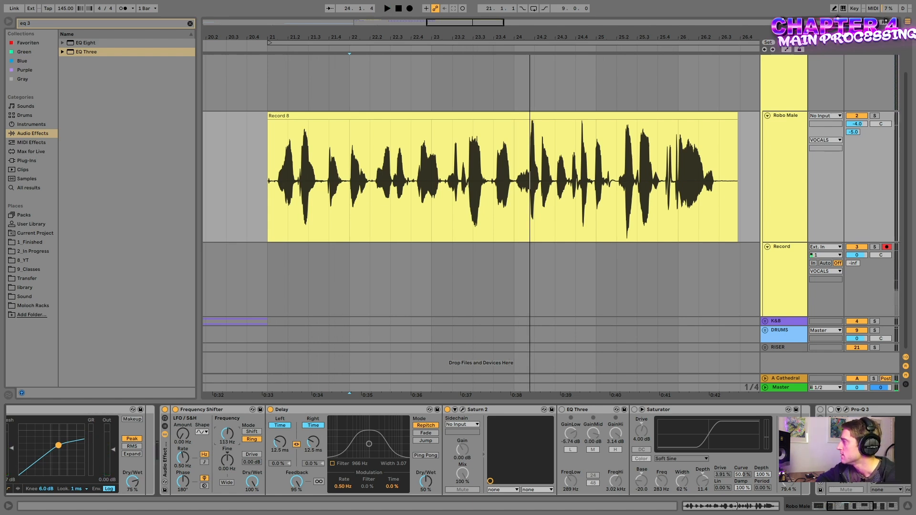
key(space)
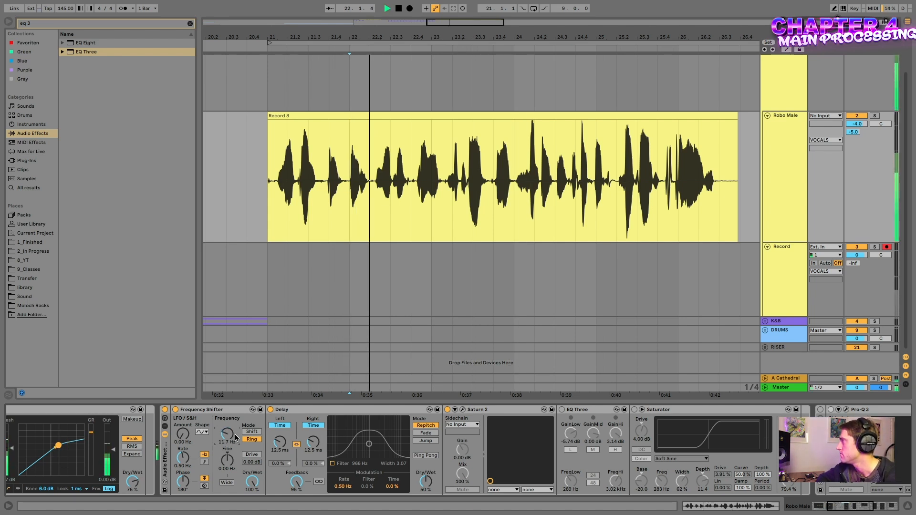
drag(230, 438, 229, 427)
key(space)
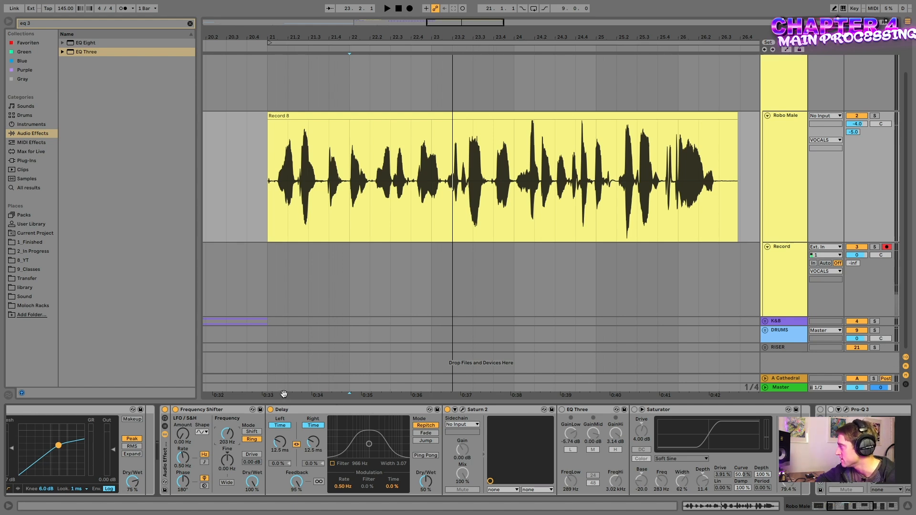
- Set the Frequency Shifter's LFO to the last waveform shape, and audition the vocal in Shift mode with a raised LFO amount
click(202, 432)
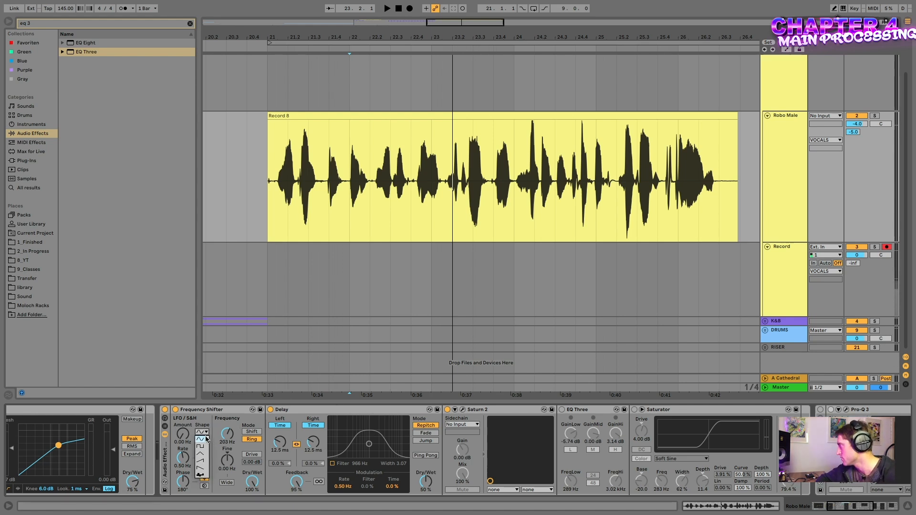
click(202, 477)
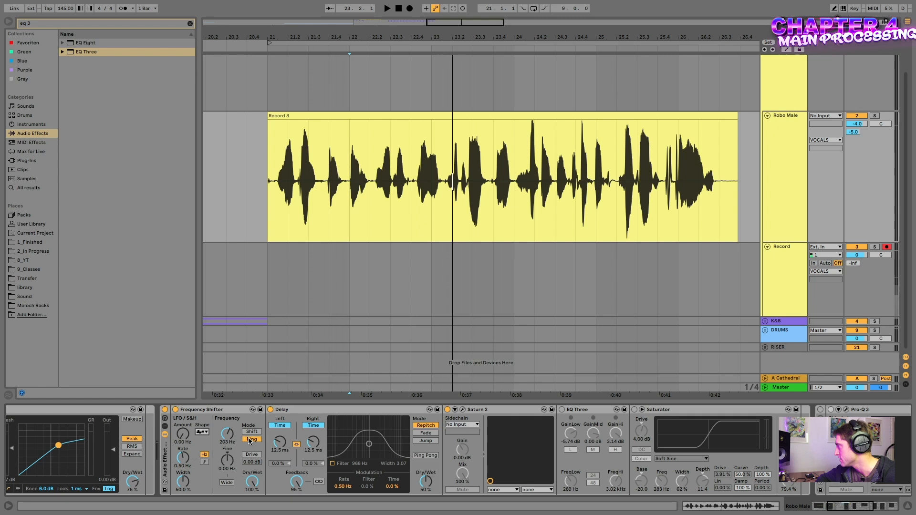
click(252, 431)
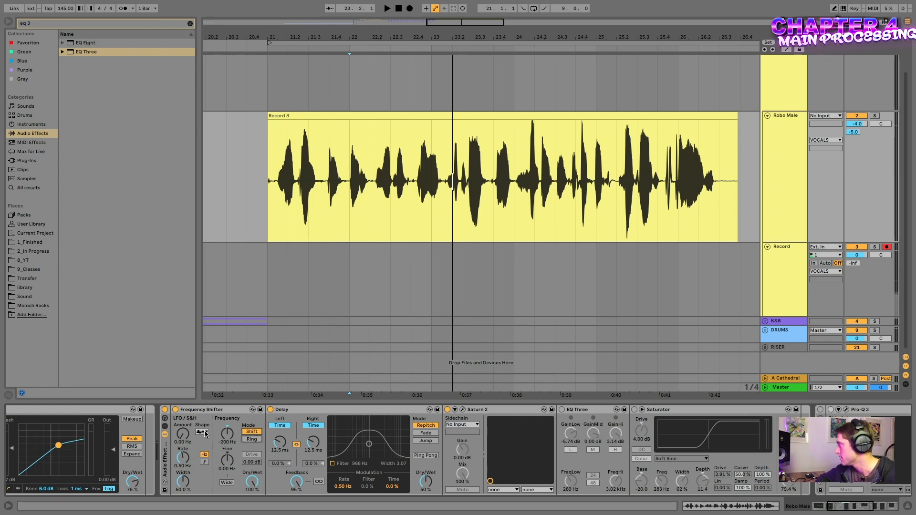
mouse_move(183, 434)
mouse_down()
mouse_move(183, 415)
mouse_move(183, 438)
mouse_up()
key(space)
key(space)
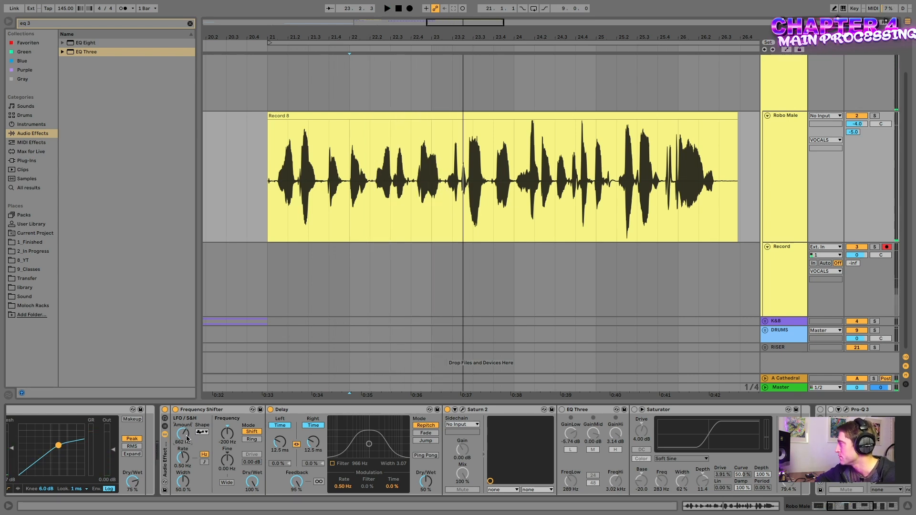
- Reset the Frequency Shifter's LFO amount to 0.00 Hz and switch its mode back to Ring
key(Delete)
click(252, 439)
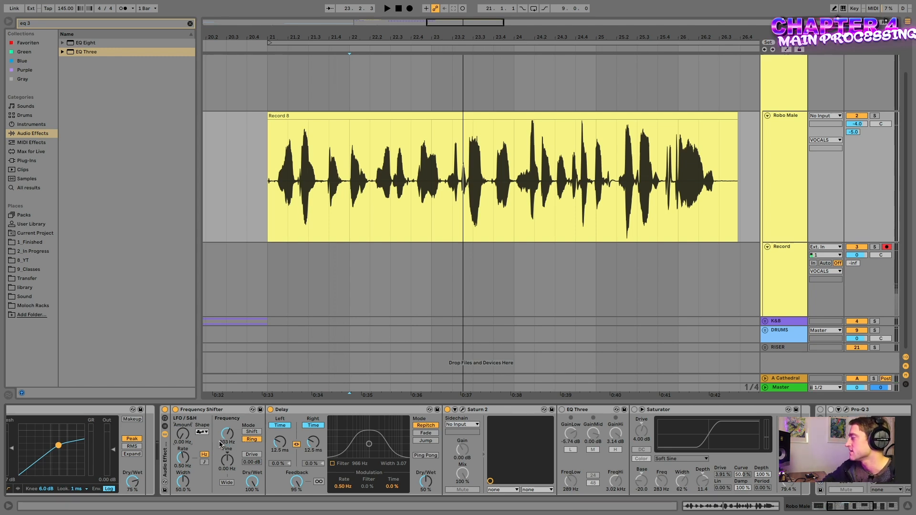
click(226, 411)
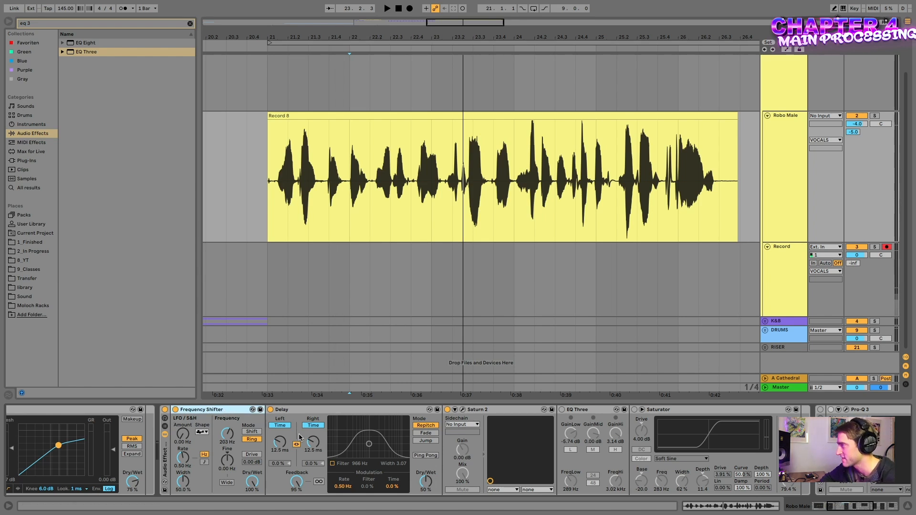
- Turn on the post-processing rack that starts with Pro-Q 3, and play the vocal from bar 22
scroll(299, 437, right, 2)
scroll(300, 439, right, 10)
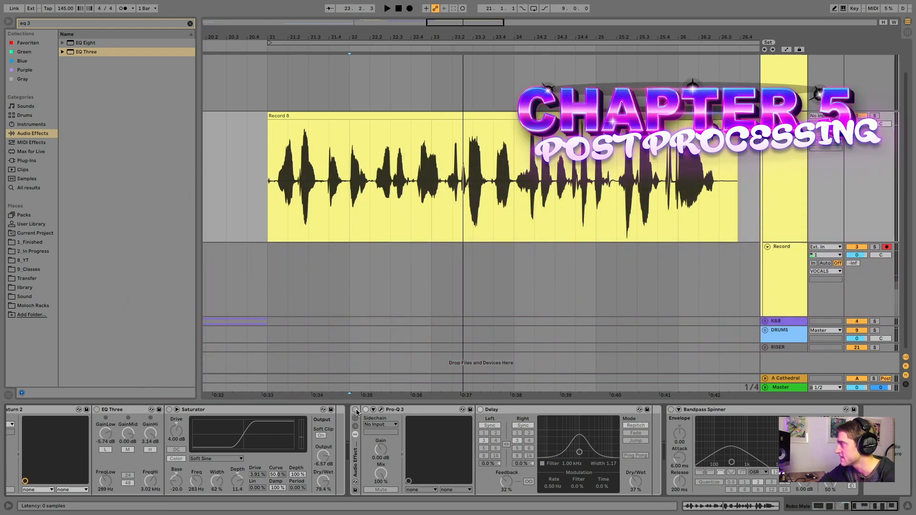
click(355, 410)
key(space)
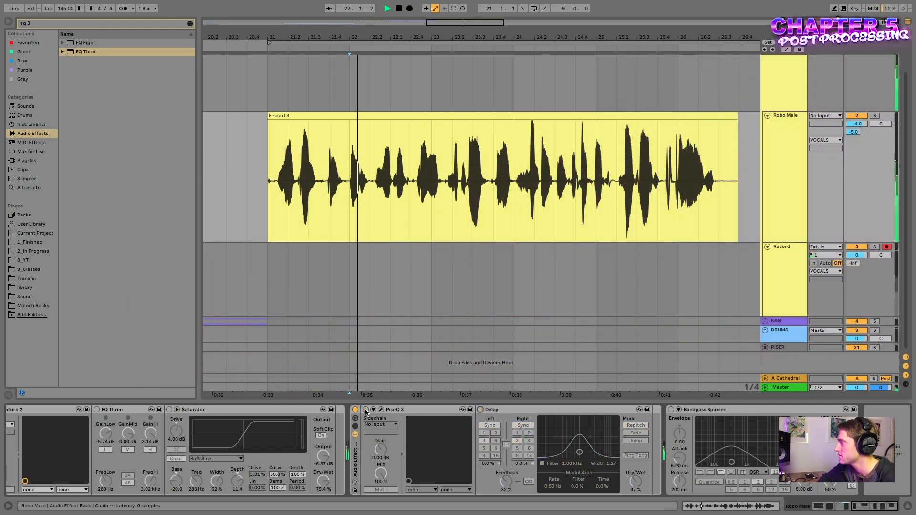
key(space)
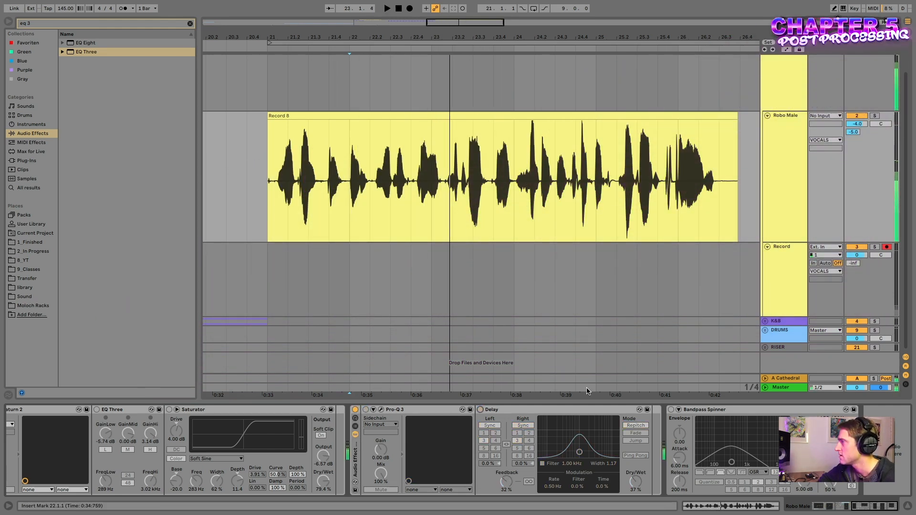
- Open the SPAN analyzer on the Master track and move its window clear of the screen edge
click(775, 387)
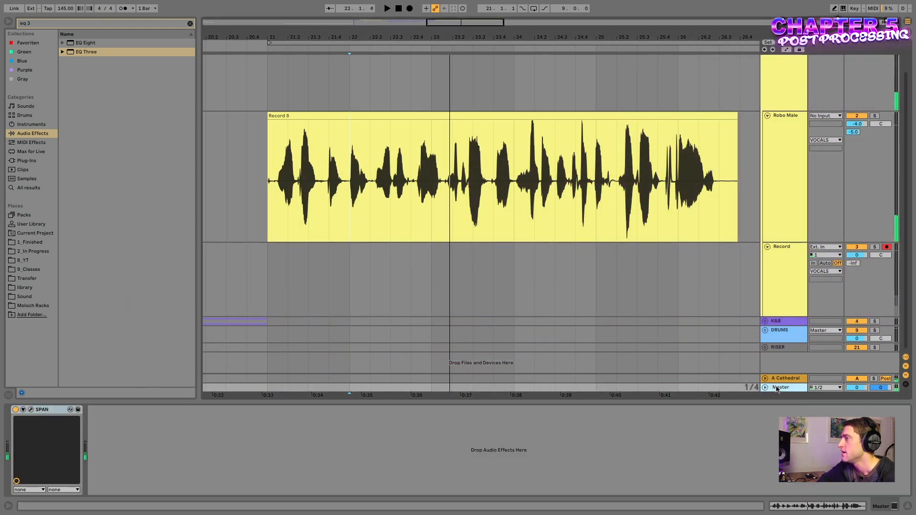
click(30, 410)
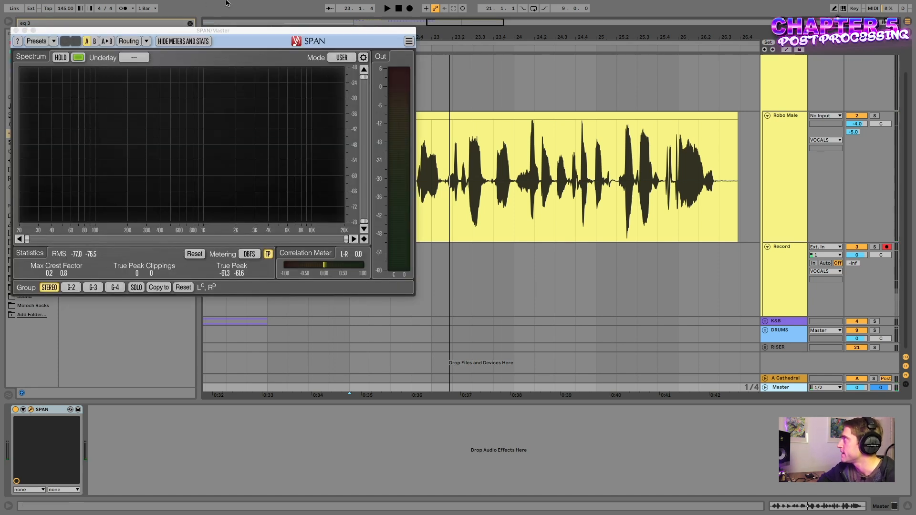
drag(222, 31, 266, 68)
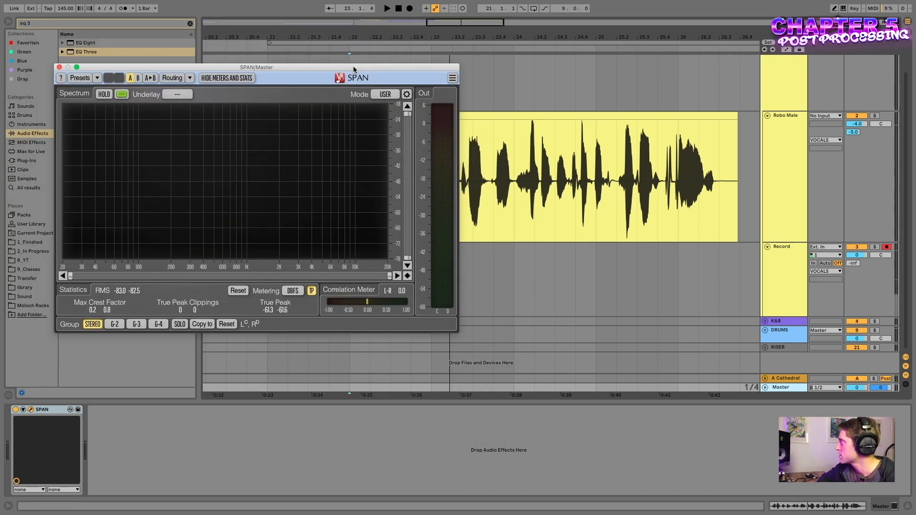
- Compare the Robo Male vocal's spectrum in SPAN from bar 22 with the main processing rack off and on, leaving the rack on
click(784, 162)
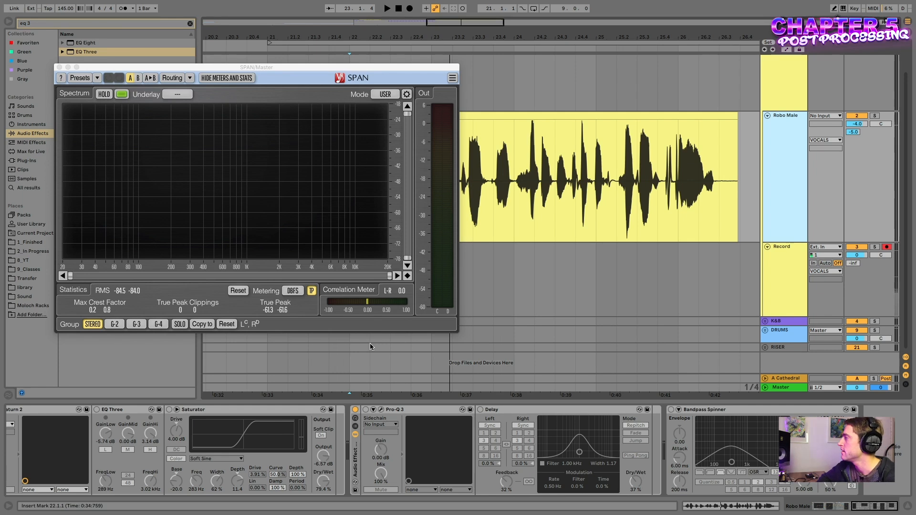
scroll(354, 409, left, 10)
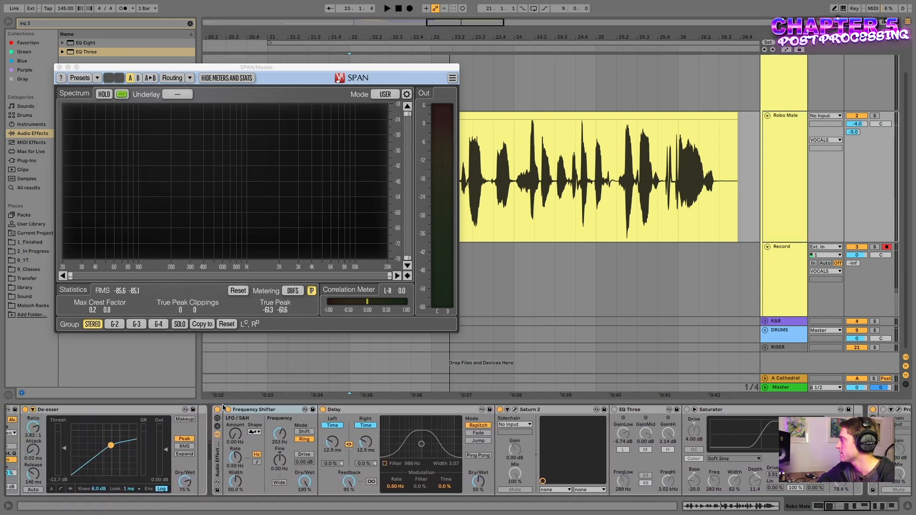
click(218, 410)
key(space)
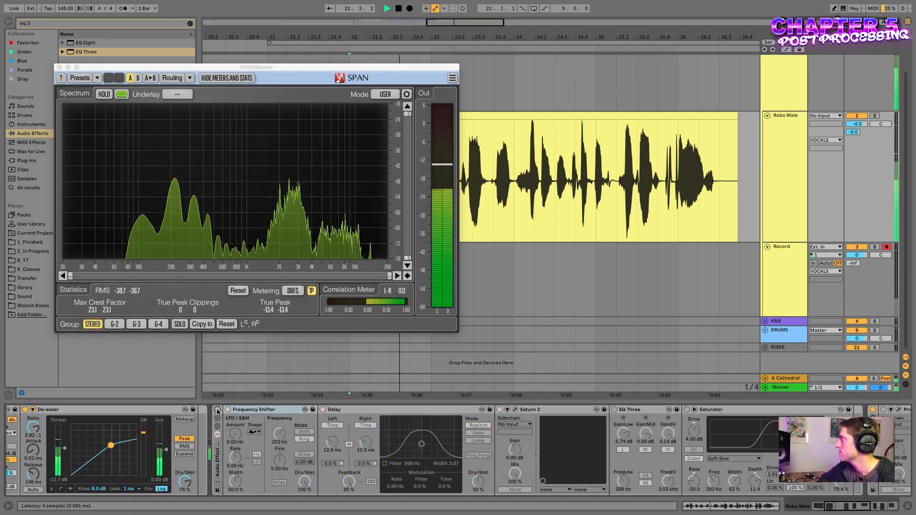
key(space)
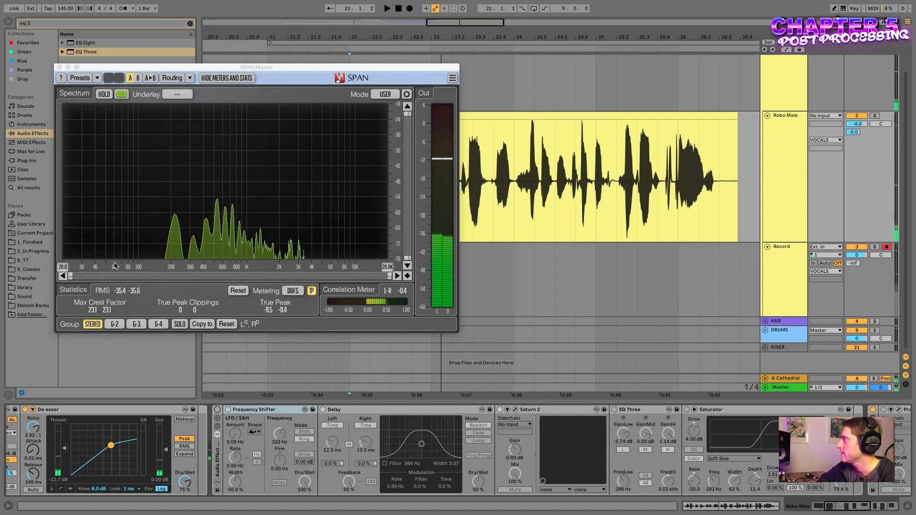
click(217, 411)
key(space)
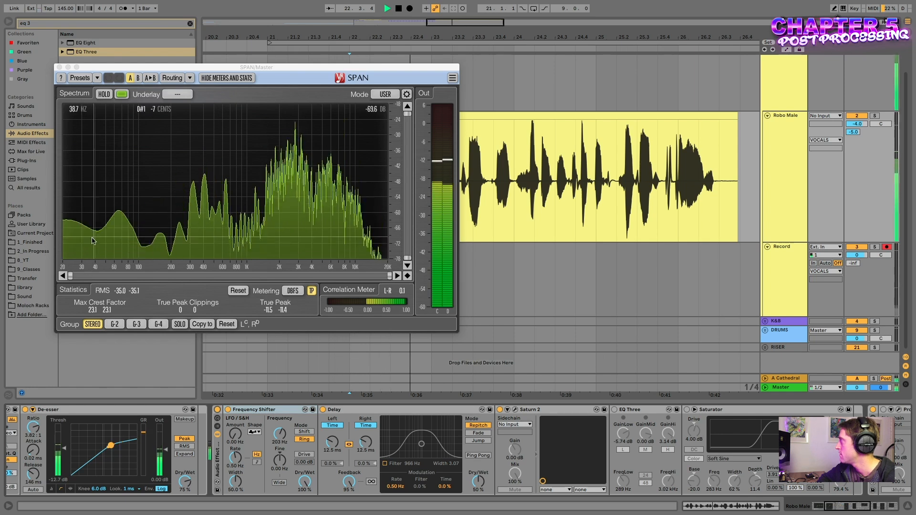
key(space)
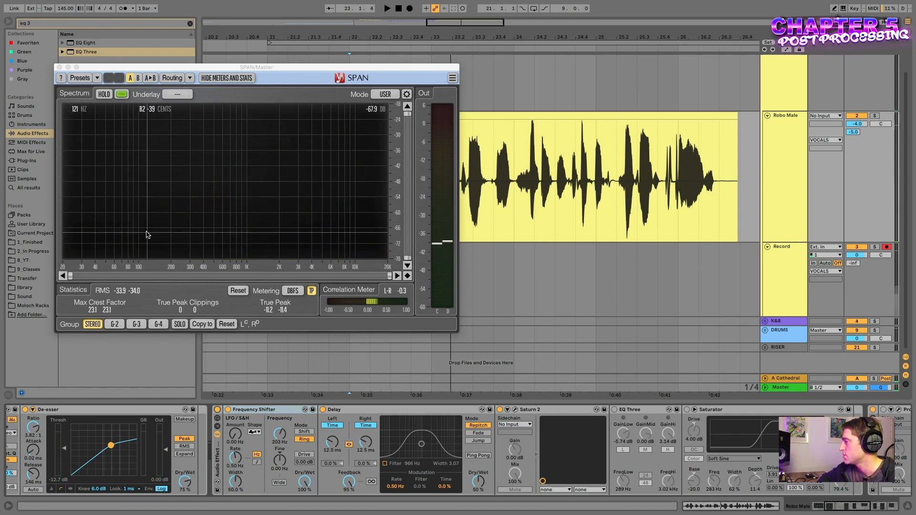
- Open Pro-Q 3 from the Robo Male post-processing rack and move its window beside SPAN
scroll(512, 459, right, 5)
scroll(512, 459, right, 10)
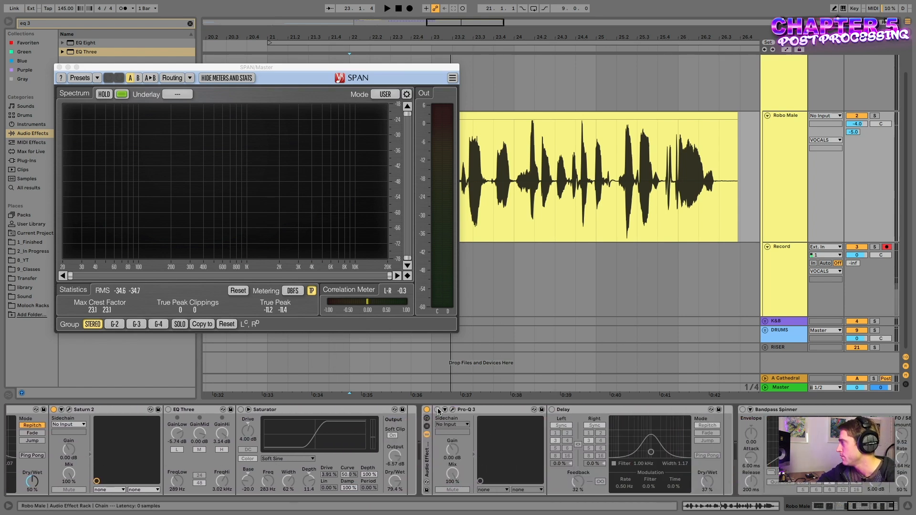
click(454, 411)
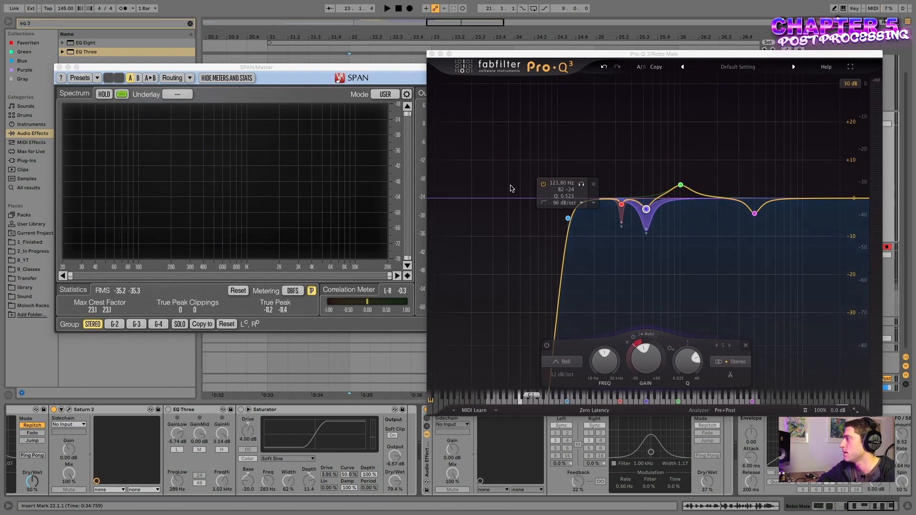
drag(501, 53, 551, 34)
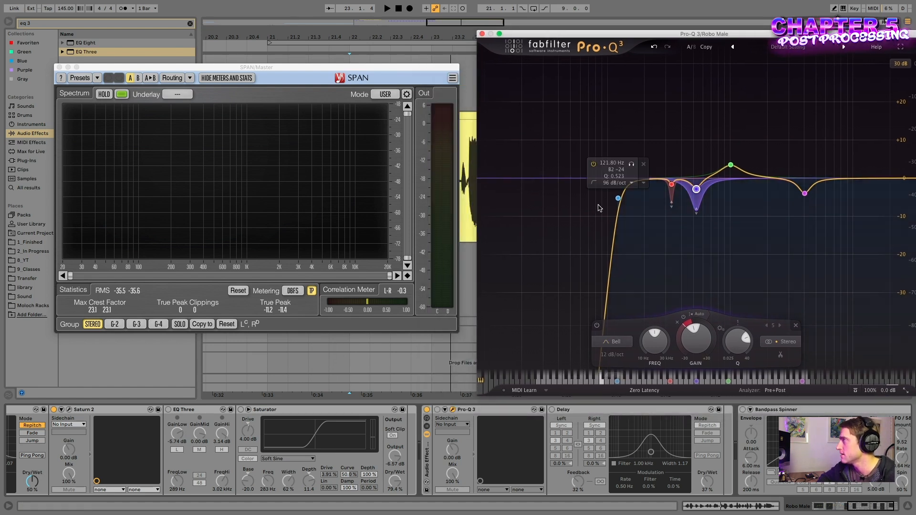
- Play the vocal and compare it with Pro-Q 3 bypassed and active, leaving the EQ active
key(space)
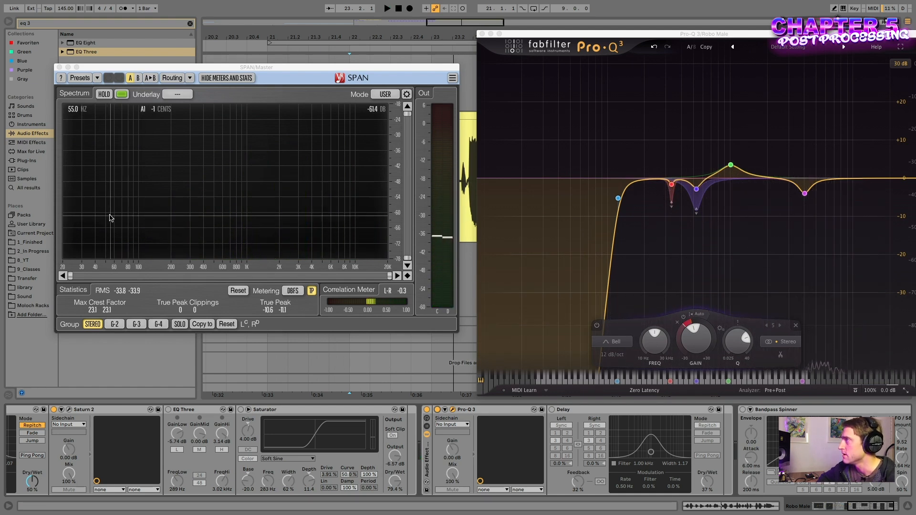
mouse_move(671, 190)
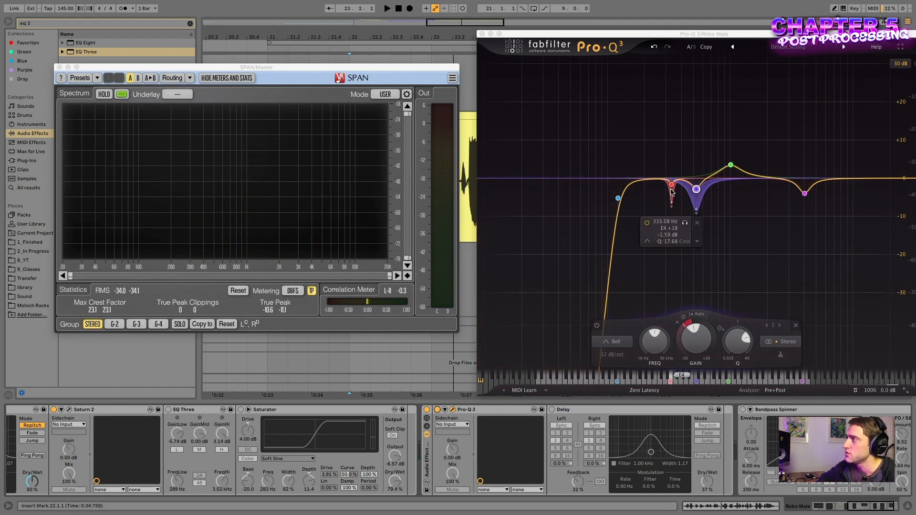
key(space)
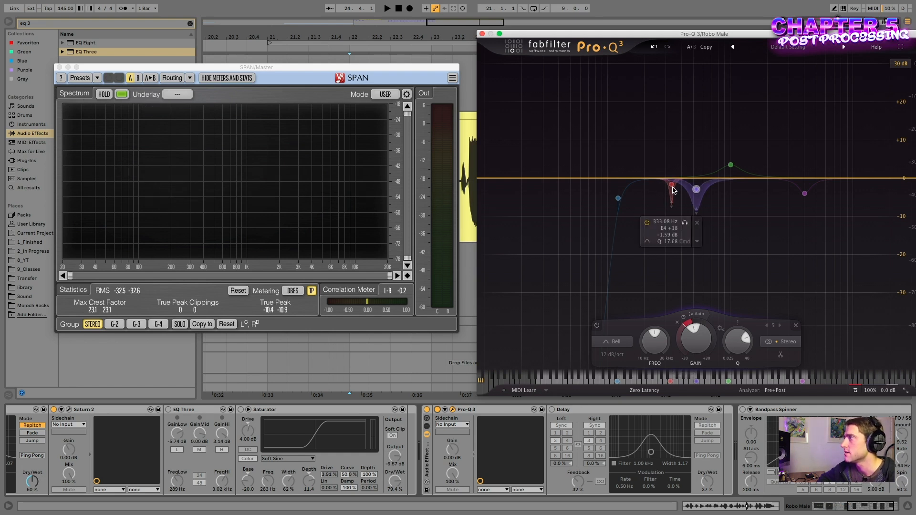
click(856, 391)
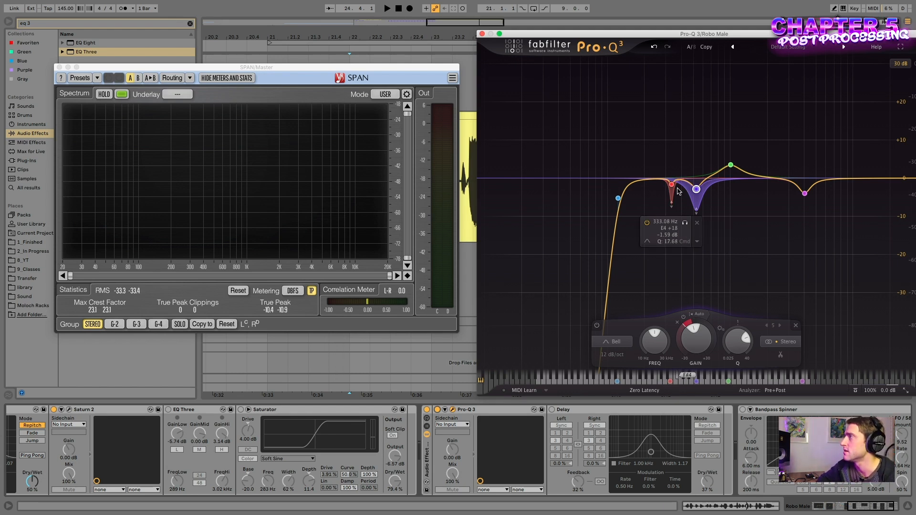
- Add a slight bell cut at about 215 Hz in Pro-Q 3 and shift both dynamic cuts lower, the wider one to about 397 Hz
click(648, 180)
right_click(647, 181)
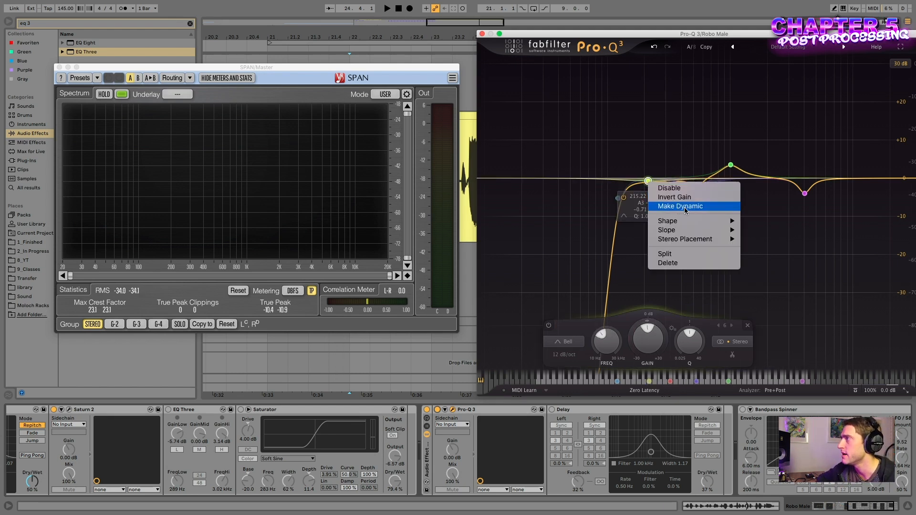
click(661, 164)
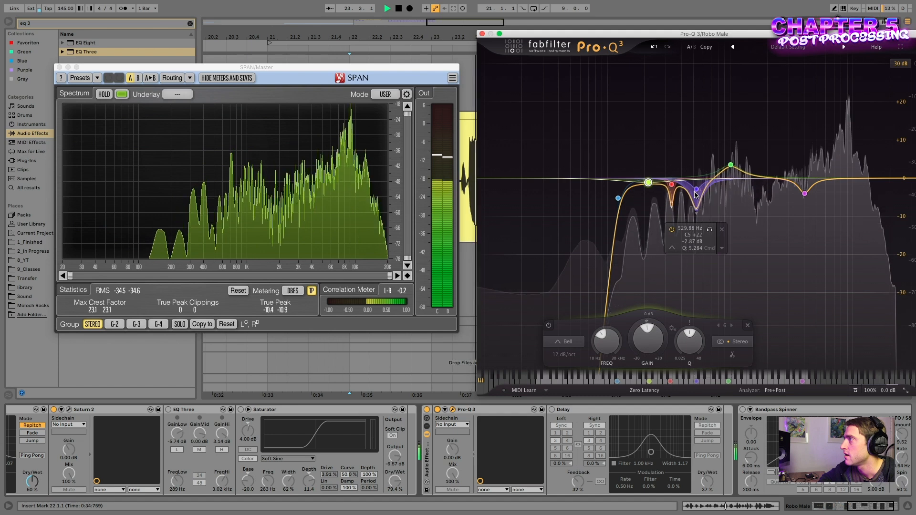
drag(696, 190, 652, 228)
key(space)
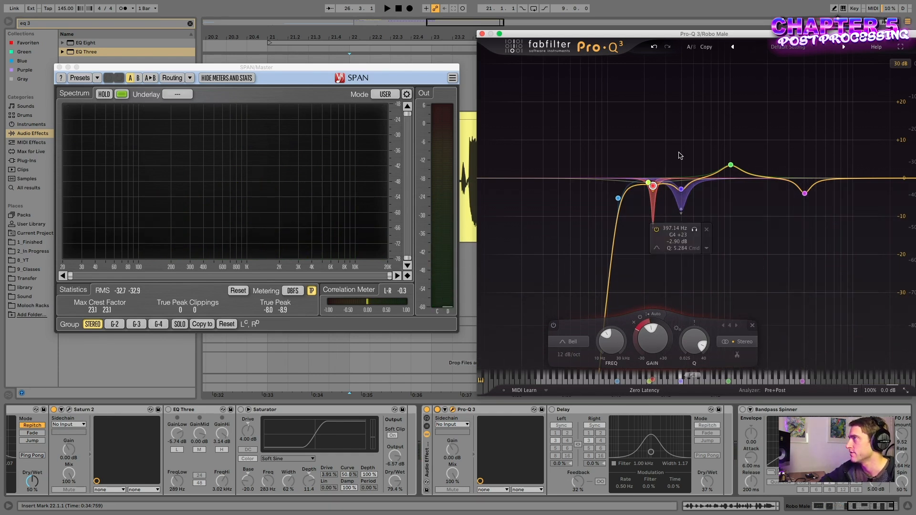
- Play the vocal and shift Pro-Q 3's high-frequency cut band to about 4196 Hz at about -4 dB
scroll(216, 425, left, 10)
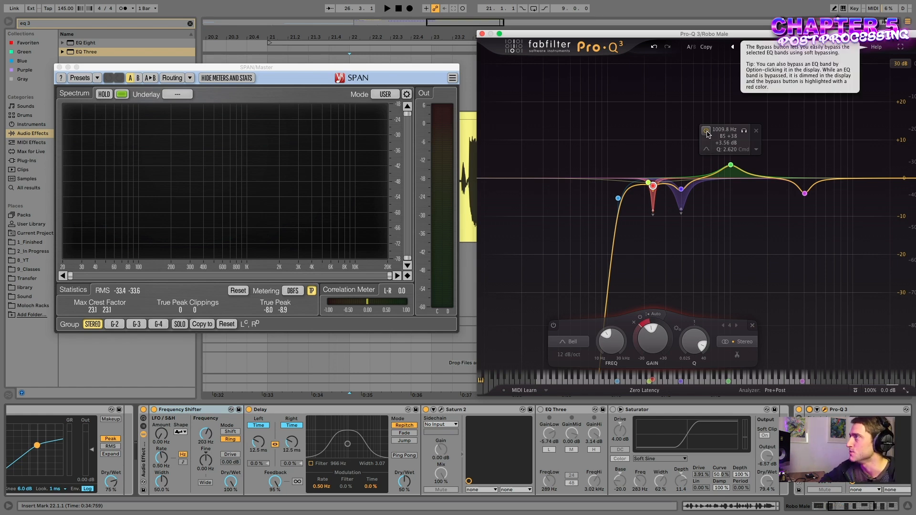
key(space)
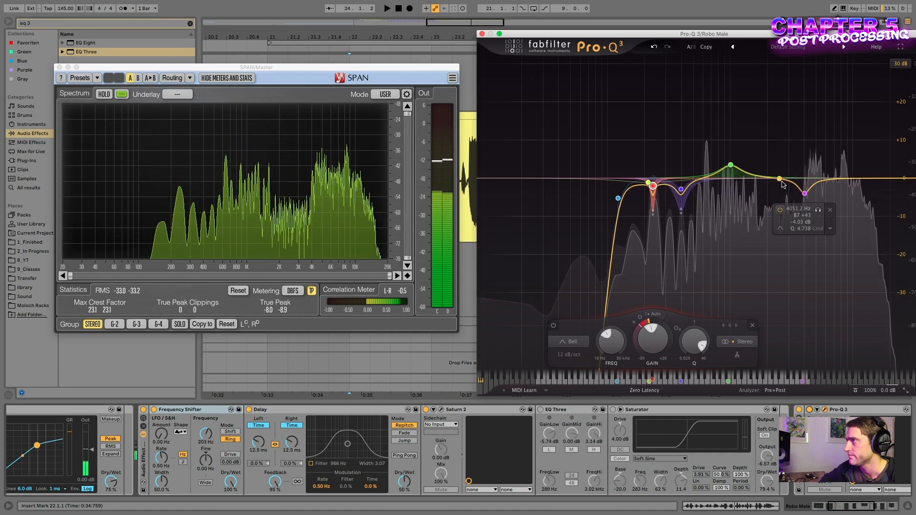
drag(806, 197, 808, 196)
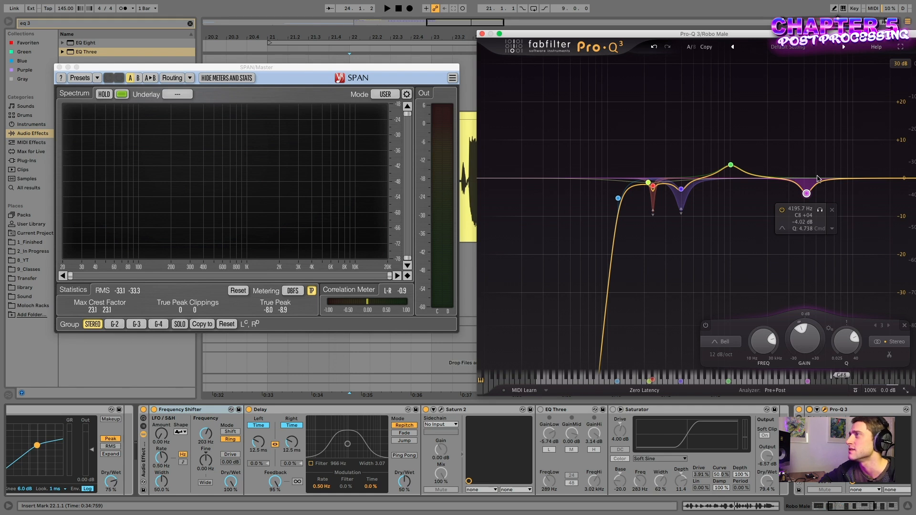
- Turn on the Delay that follows Pro-Q 3 in the post-processing rack and play the vocal through it
scroll(774, 429, right, 10)
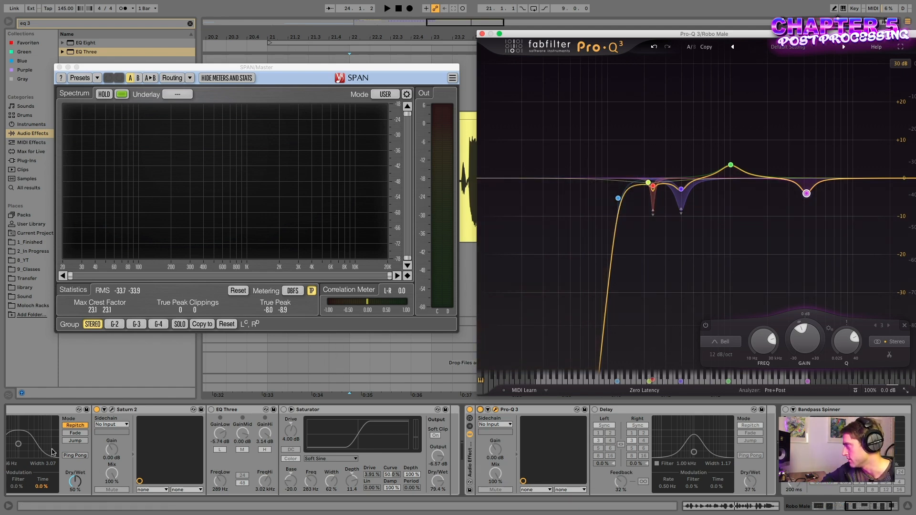
scroll(598, 456, left, 1)
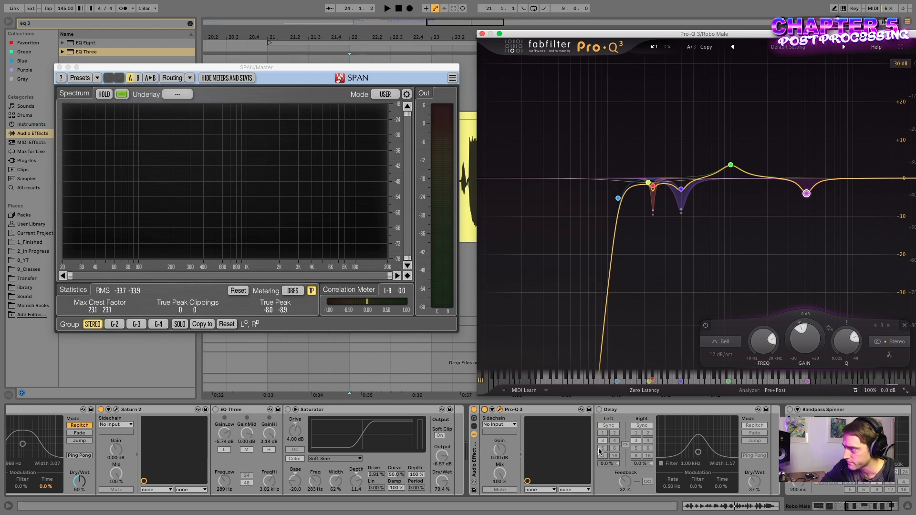
click(600, 410)
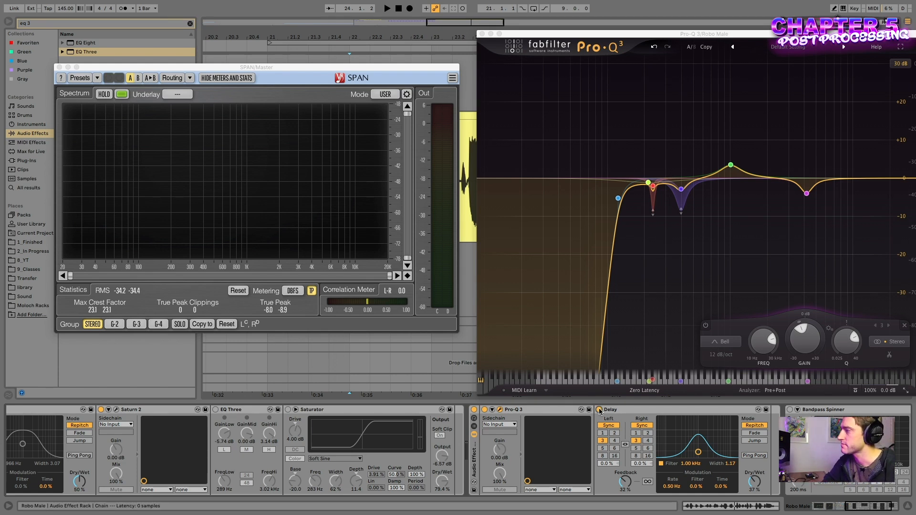
key(space)
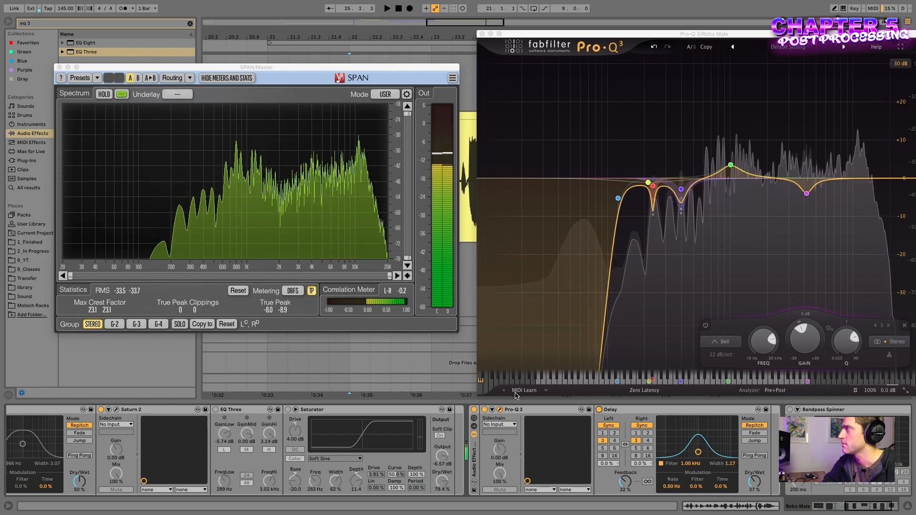
- Close the SPAN and Pro-Q 3 windows and show the post-processing Delay's Feedback automation on the Robo Male track
click(59, 67)
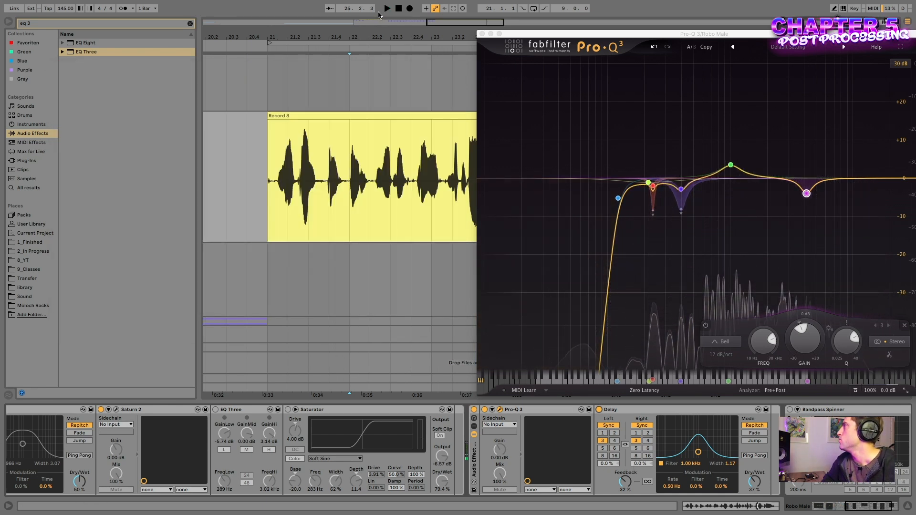
click(482, 34)
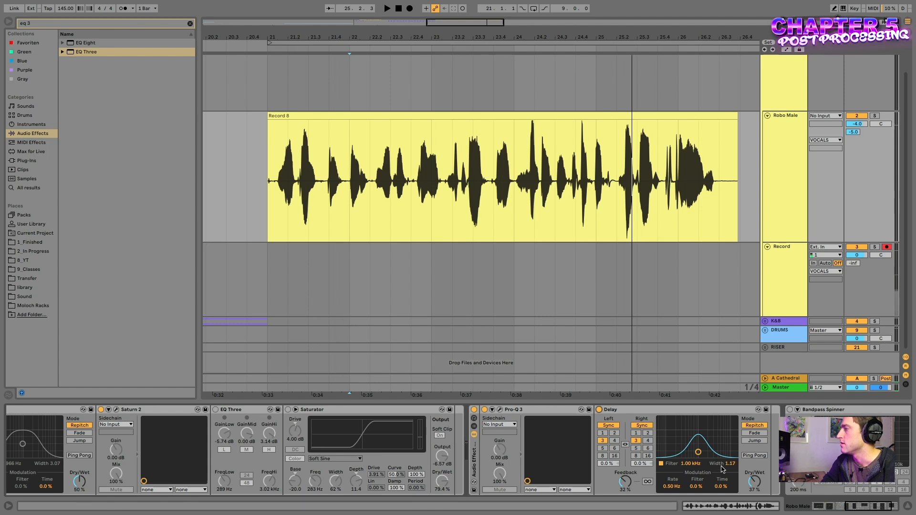
right_click(624, 481)
click(656, 367)
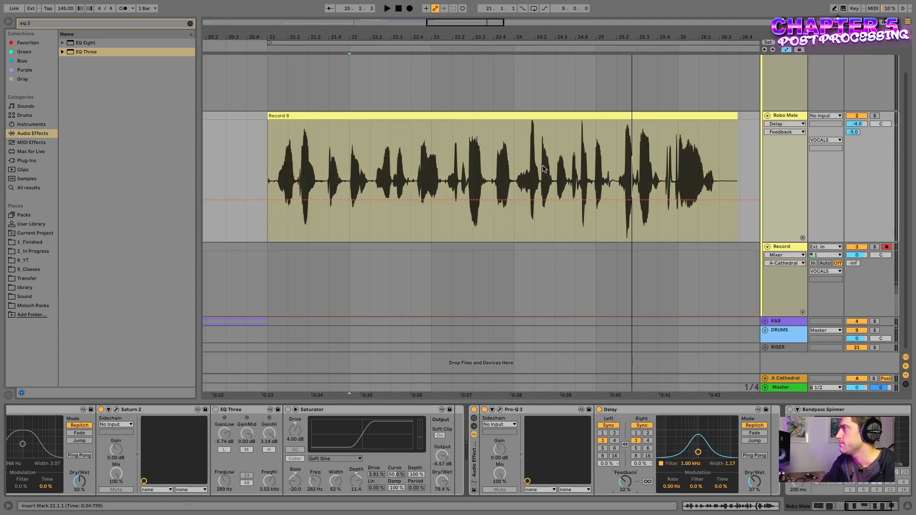
- Draw Delay Feedback automation that curves up to 95% from about bar 25 and drops by about bar 28, and play it back
scroll(544, 194, right, 4)
scroll(515, 199, left, 1)
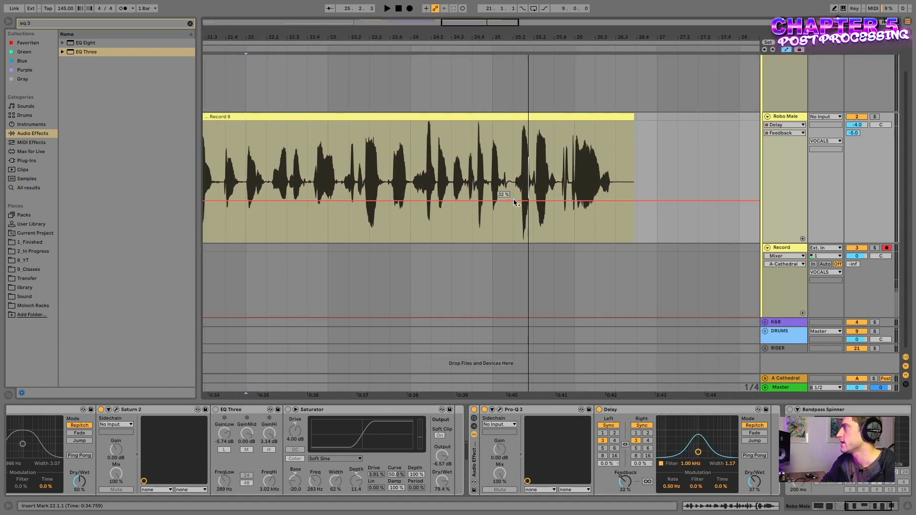
drag(586, 204, 615, 122)
drag(593, 134, 592, 142)
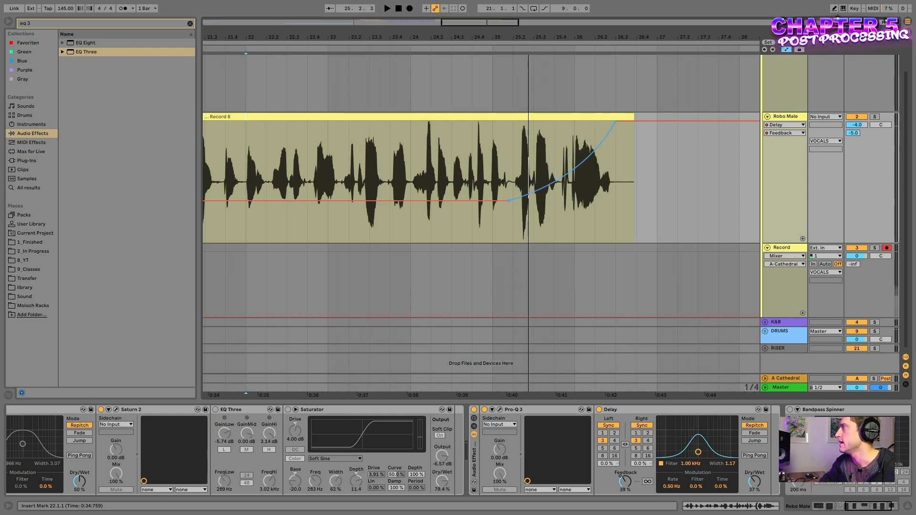
click(493, 152)
click(702, 122)
drag(708, 123, 739, 226)
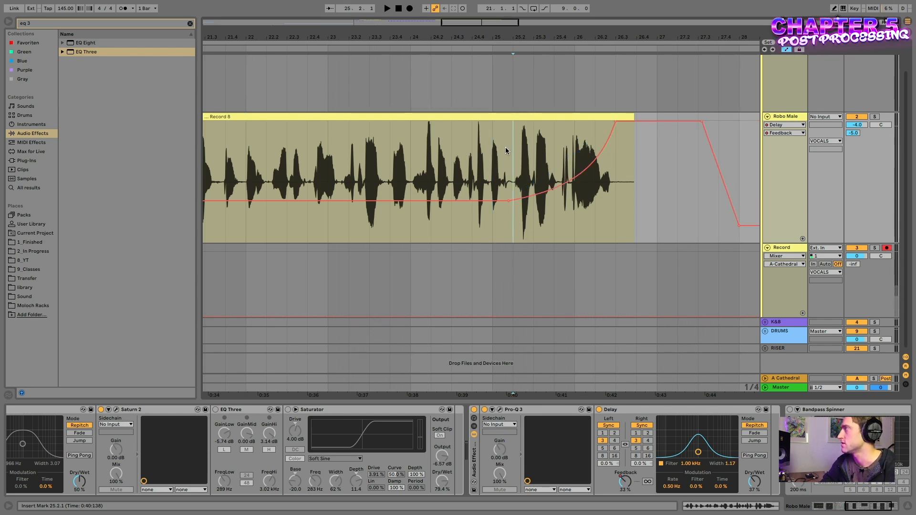
click(446, 158)
key(space)
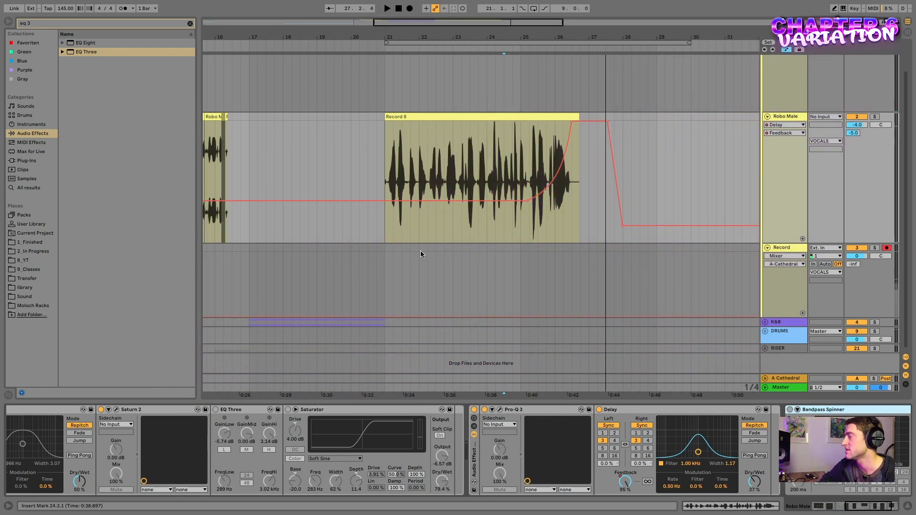
- Place the start marker at bar 21 on the Record track and set the track's audio input to Resampling
click(383, 279)
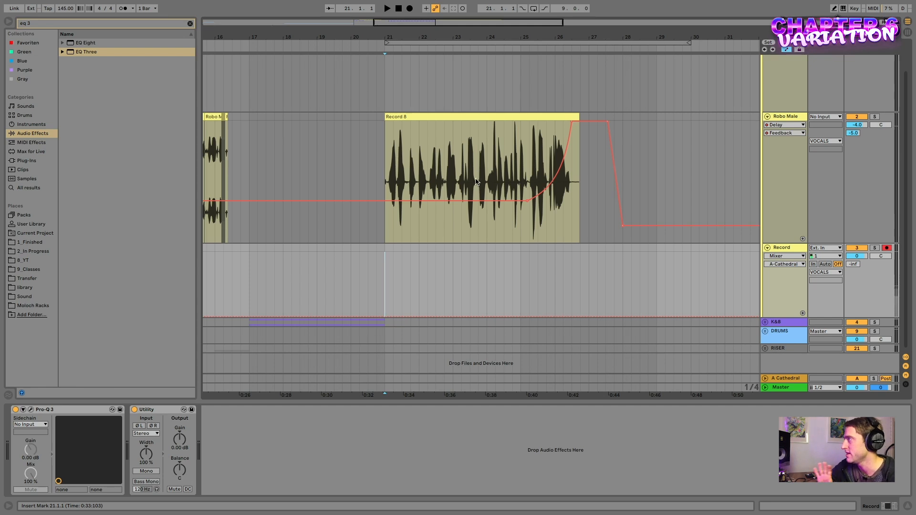
click(832, 251)
click(816, 271)
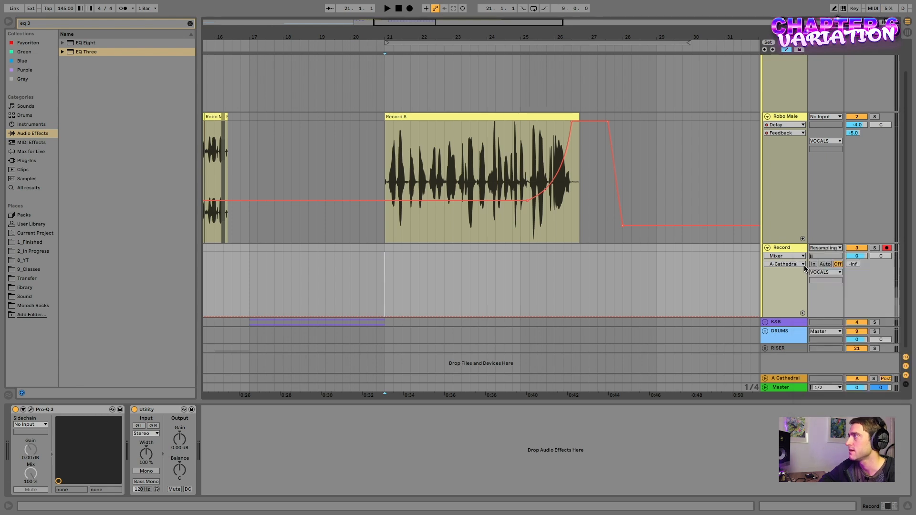
- Delete the post-processing Delay's Feedback automation from the Robo Male track
click(532, 229)
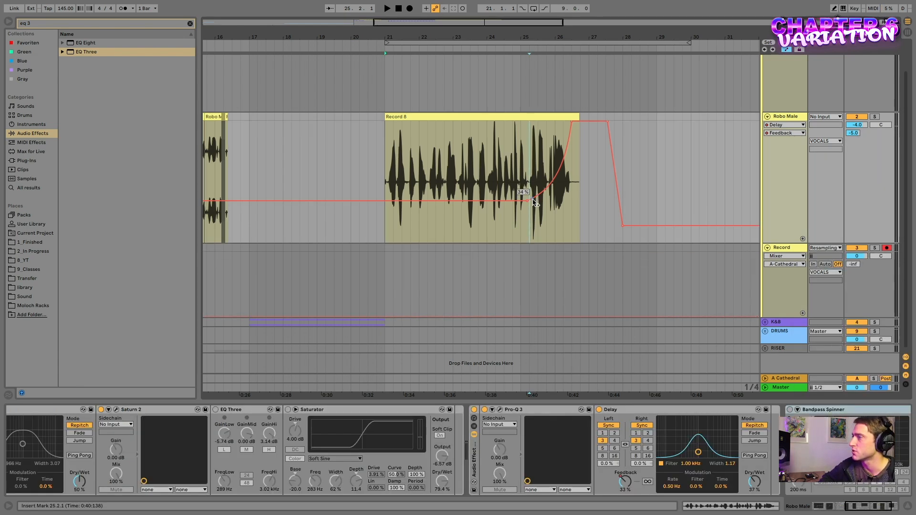
right_click(627, 465)
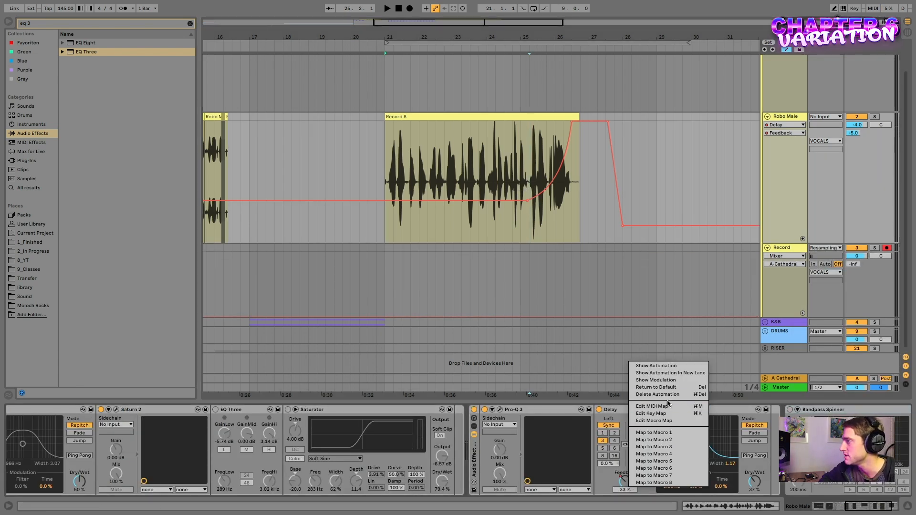
click(642, 394)
- Select bars 21 to 29 on the Robo Male track and loop that range
click(386, 269)
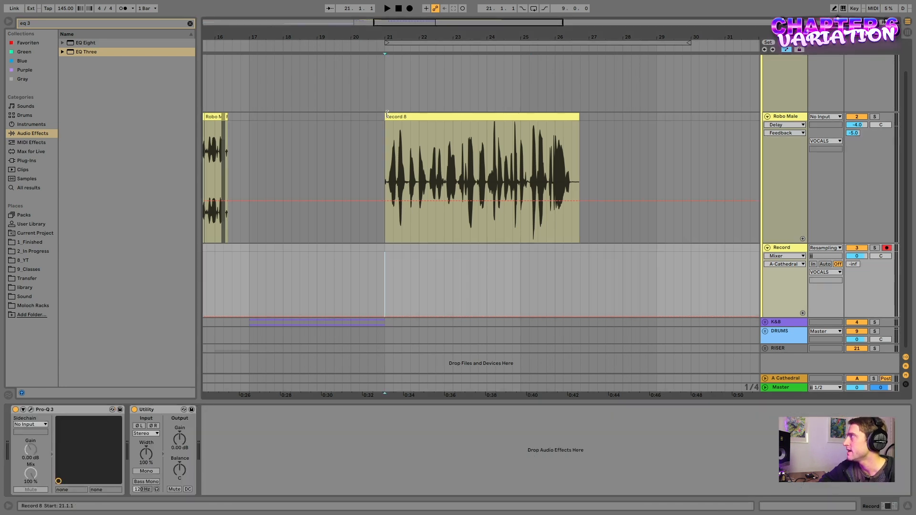
key(Up)
shift+click(657, 147)
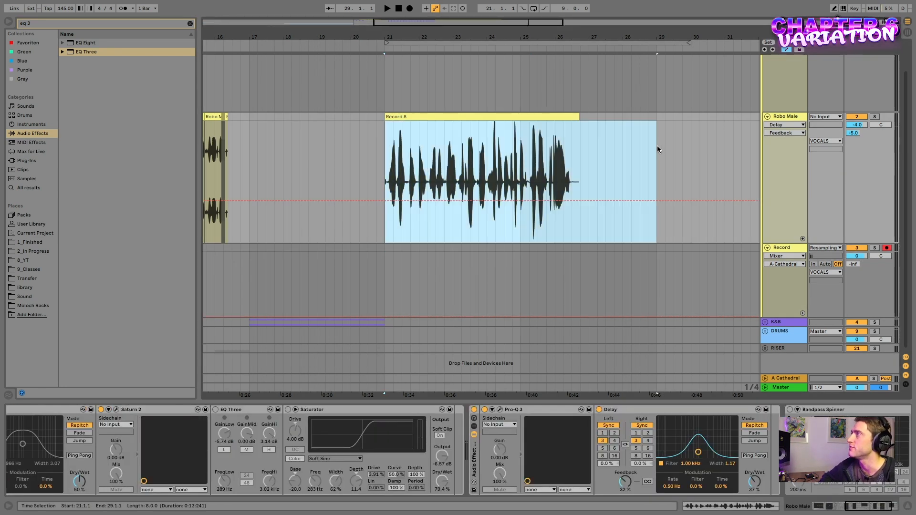
key(ctrl+l)
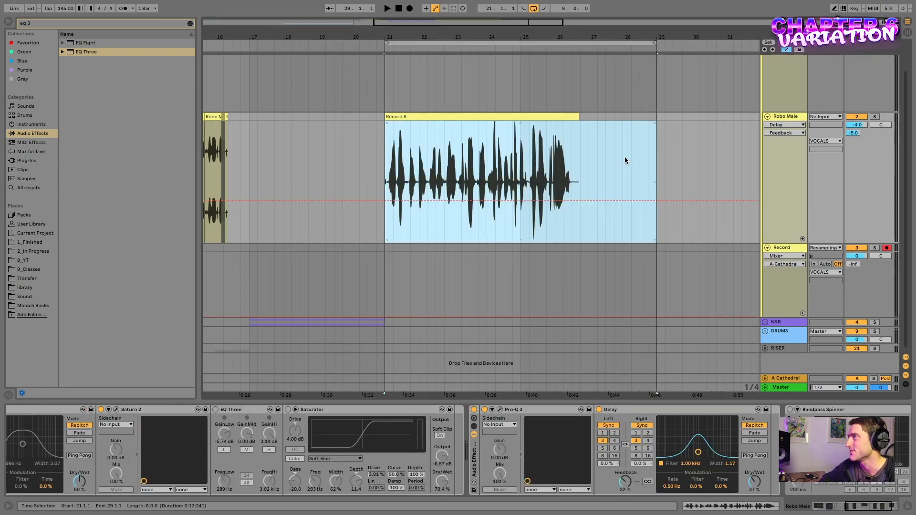
- Set the start position to bar 21 on the Record track and turn on the Bandpass Spinner on Robo Male
click(799, 117)
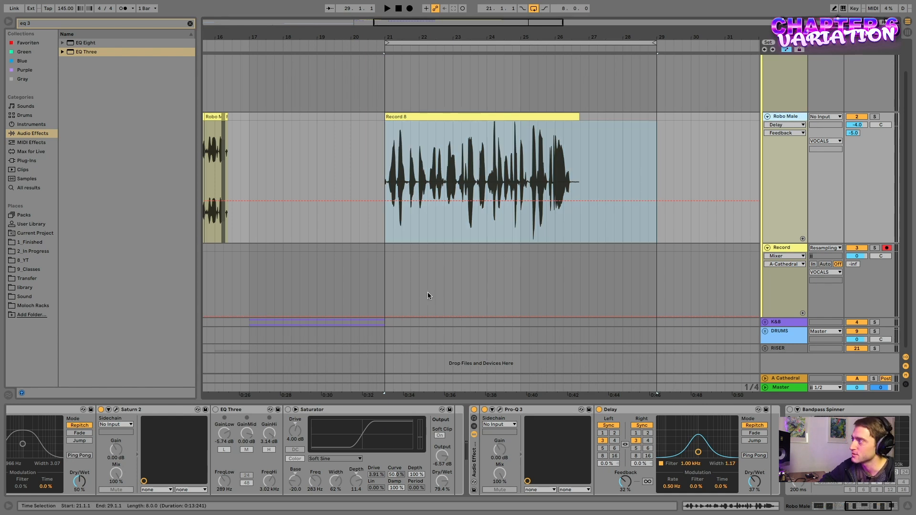
click(388, 287)
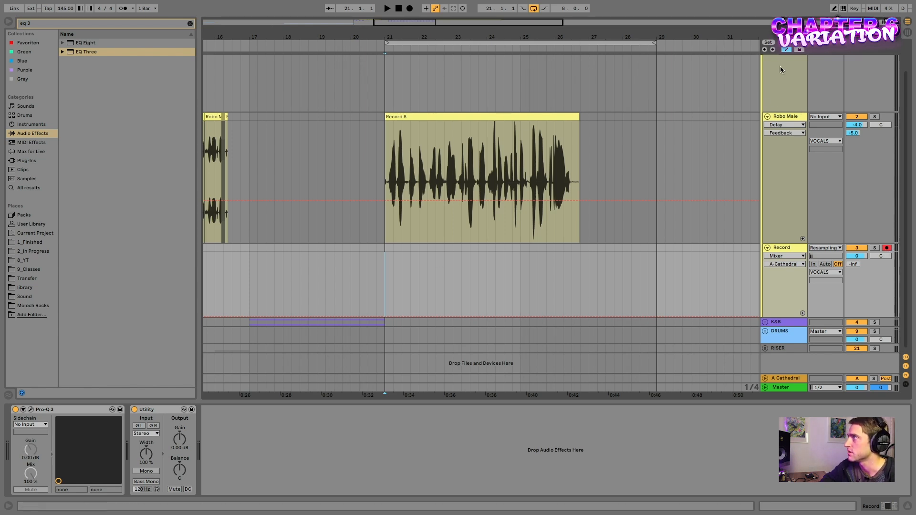
click(785, 116)
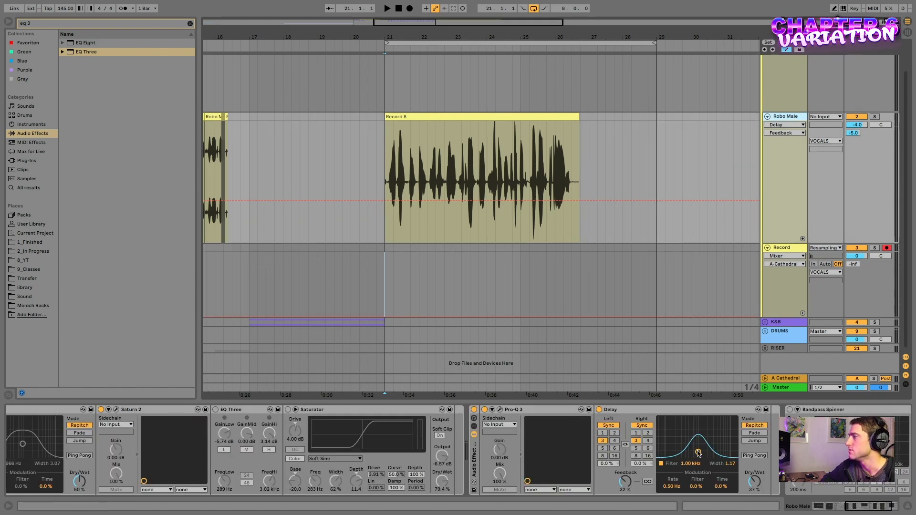
click(789, 411)
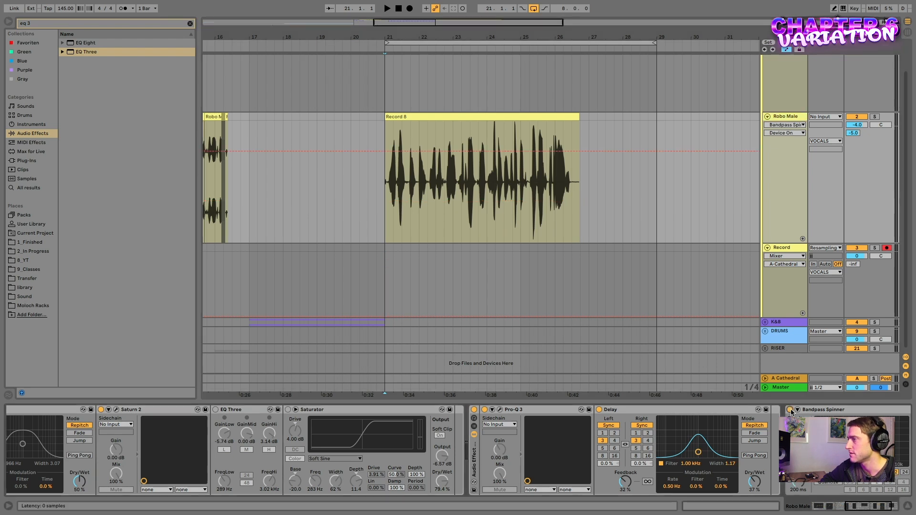
- Record a resampled take from bar 21 to past bar 26 on the Record track while sweeping Bandpass Spinner's frequency and resonance on Robo Male
scroll(96, 444, up, 5)
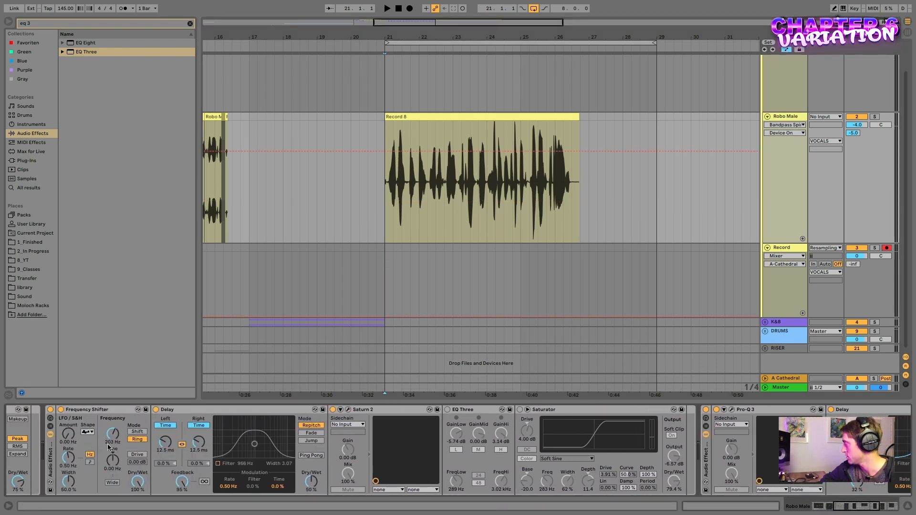
scroll(247, 466, down, 7)
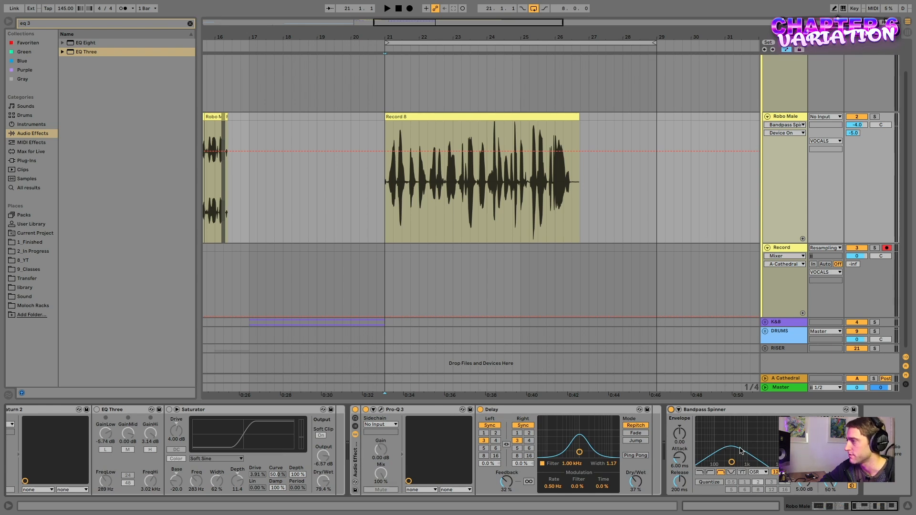
click(384, 275)
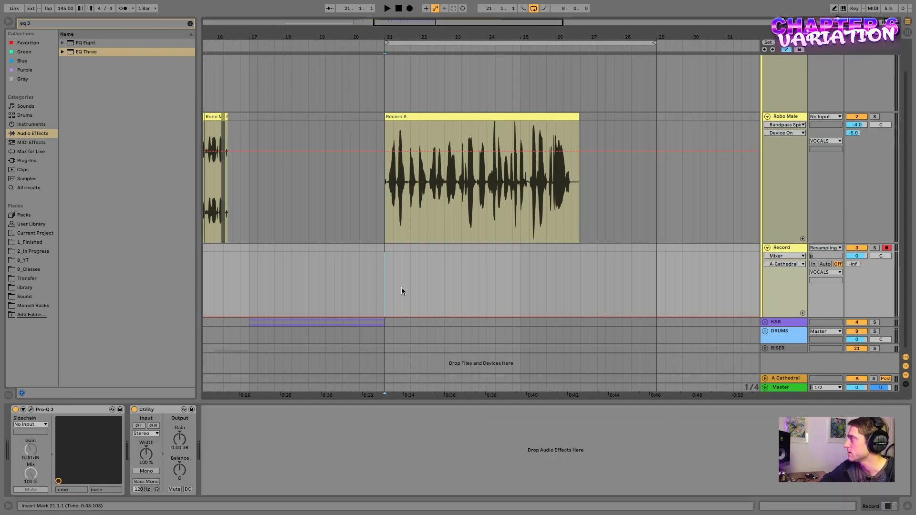
click(785, 118)
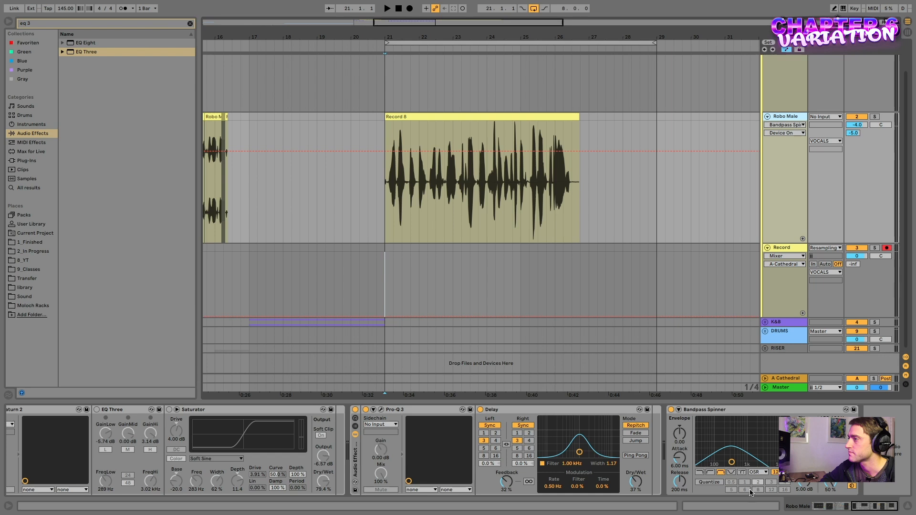
key(F9)
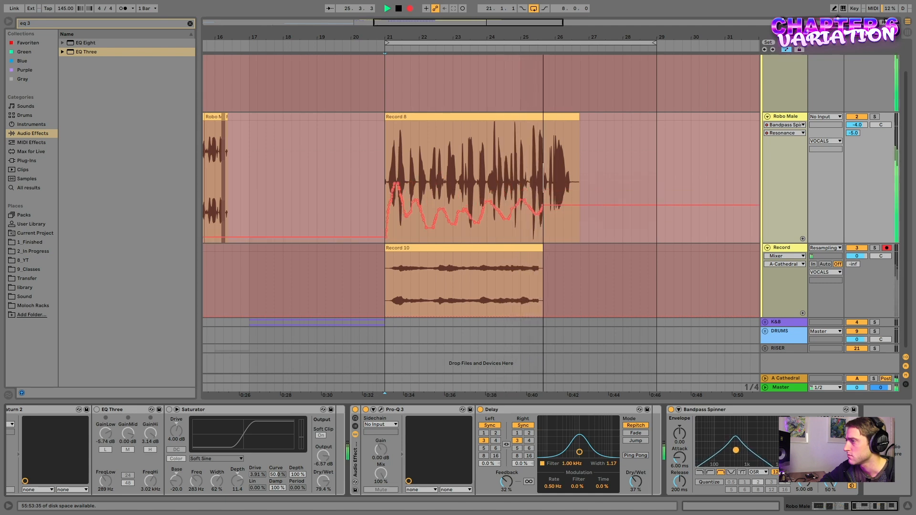
key(space)
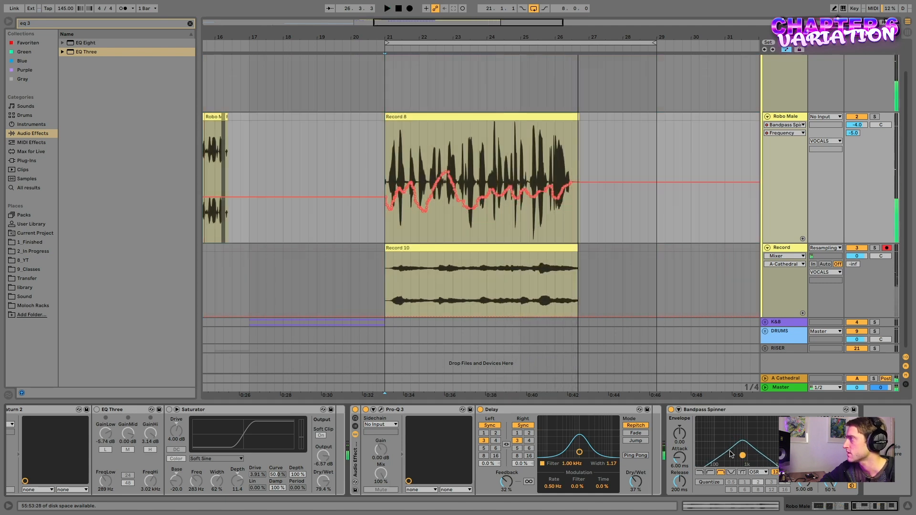
- Delete the resampled clip from the Record track and turn off Bandpass Spinner on Robo Male
click(556, 287)
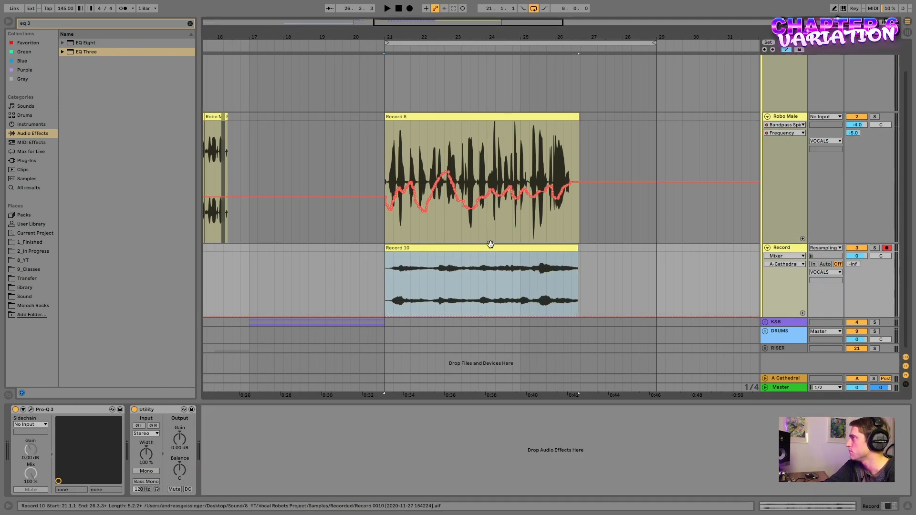
key(Delete)
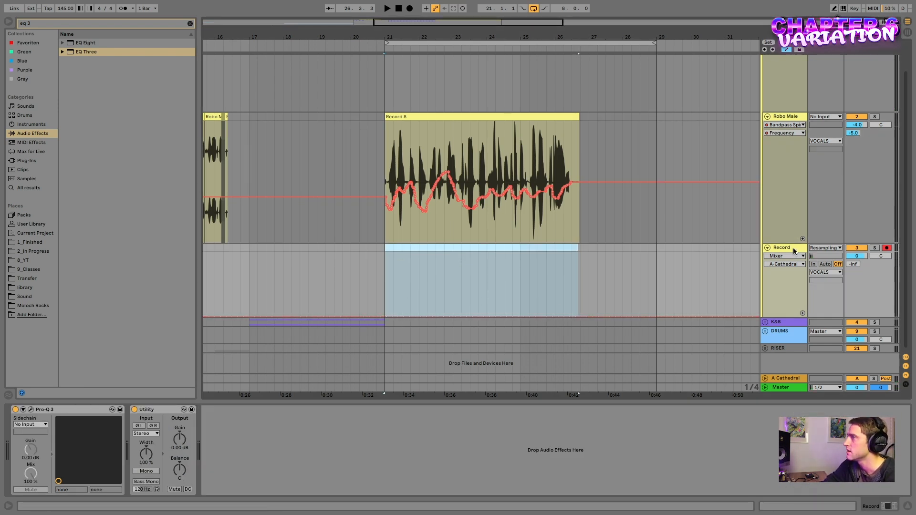
click(786, 117)
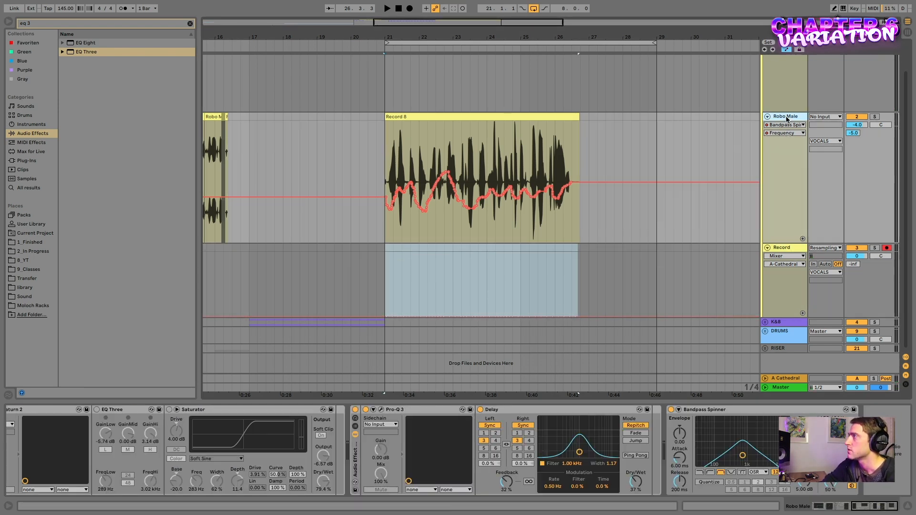
click(671, 410)
- Record another resampled take from bar 21 while changing the Delay time to 5.33 ms and sweeping the Frequency Shifter's ring mod frequency on Robo Male
scroll(534, 431, left, 15)
scroll(525, 438, right, 1)
scroll(525, 438, left, 2)
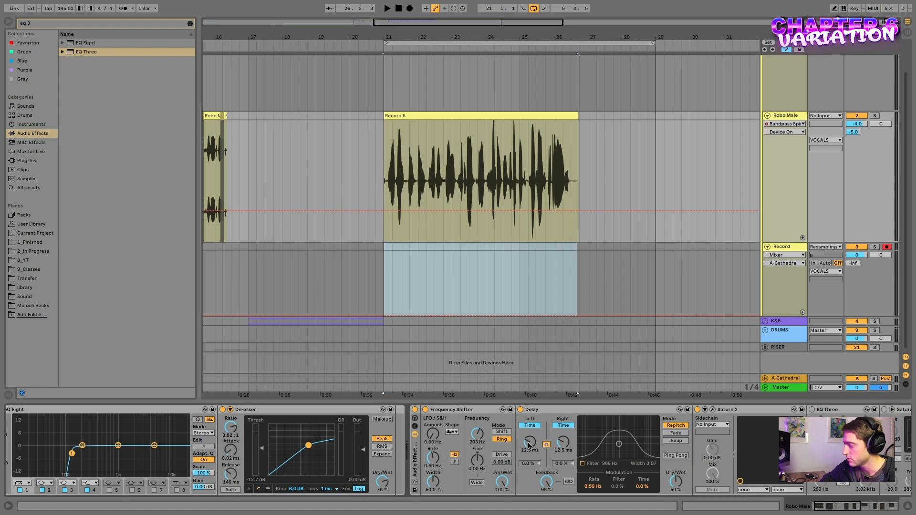
key(F9)
drag(528, 443, 528, 446)
key(space)
mouse_move(512, 434)
mouse_down()
mouse_move(512, 476)
mouse_move(514, 435)
mouse_up()
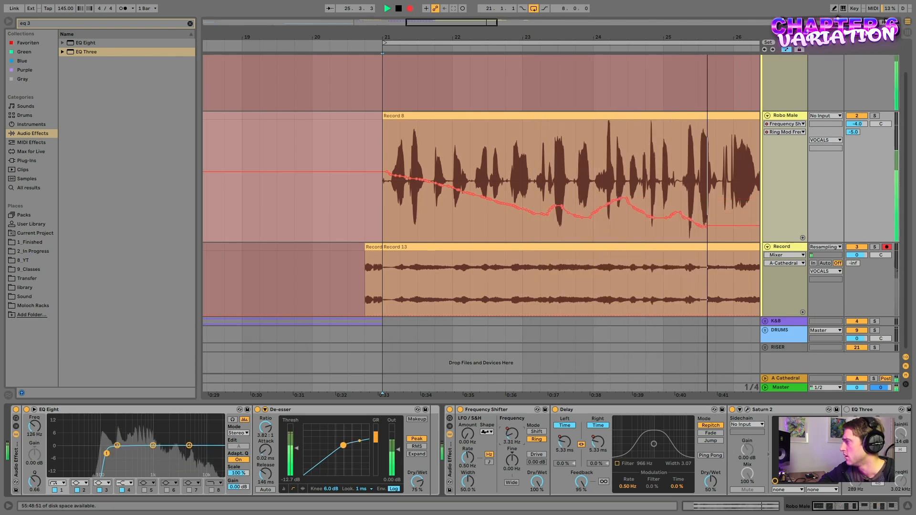
key(space)
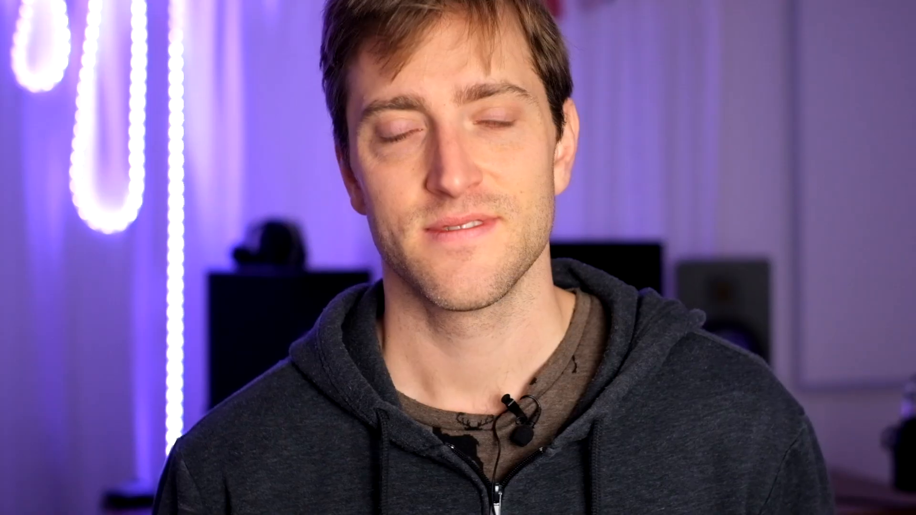